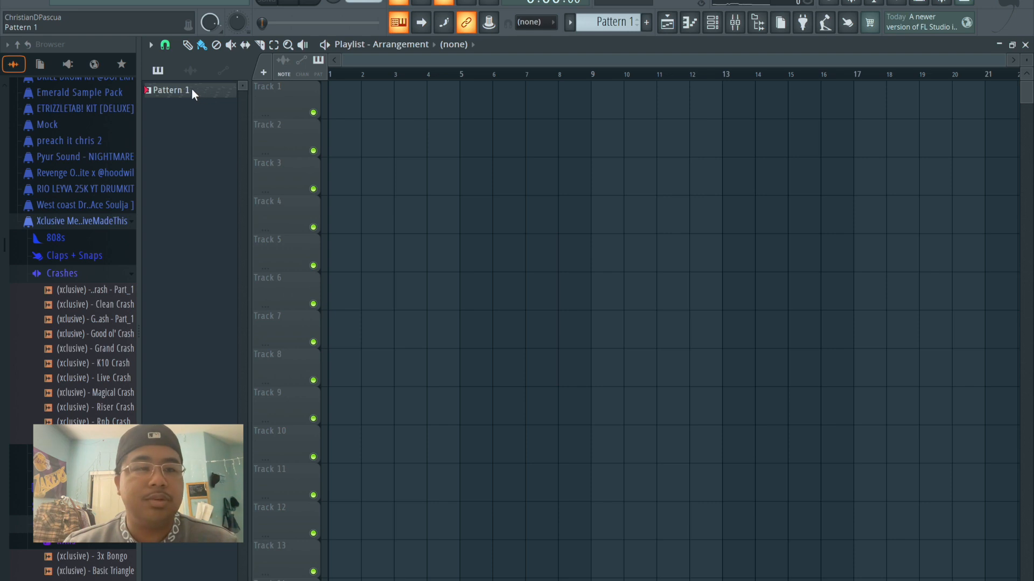
Place Pattern 1 at the start of Track 1 in the playlist, then bring up the ZENOLOGY channel's melody in the piano roll.
{"action": "left_click_drag", "start_coordinate": [172, 89], "coordinate": [378, 104]}
{"action": "left_click", "coordinate": [735, 23]}
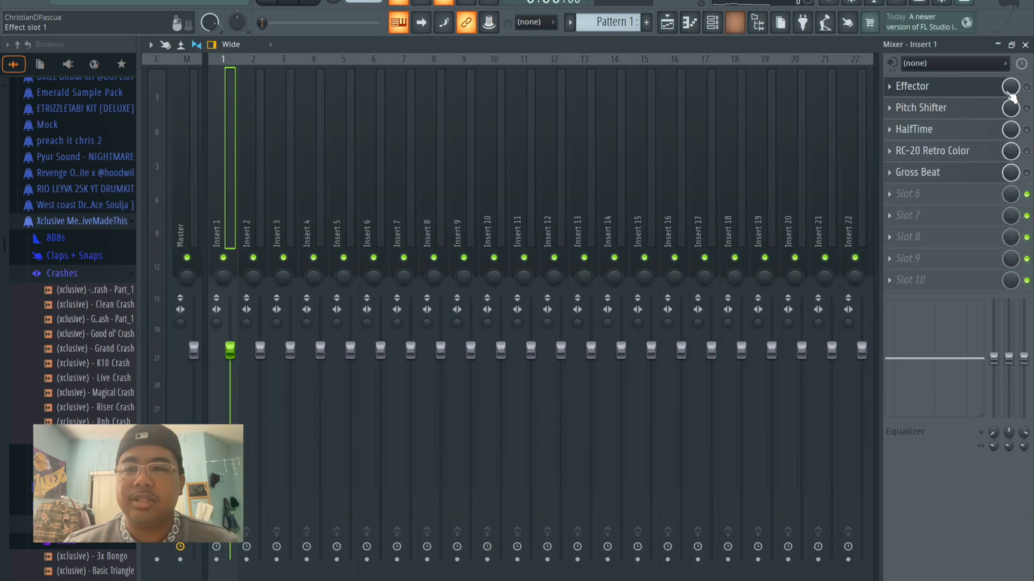
{"action": "left_click", "coordinate": [673, 29]}
{"action": "double_click", "coordinate": [425, 101]}
{"action": "left_click", "coordinate": [716, 26]}
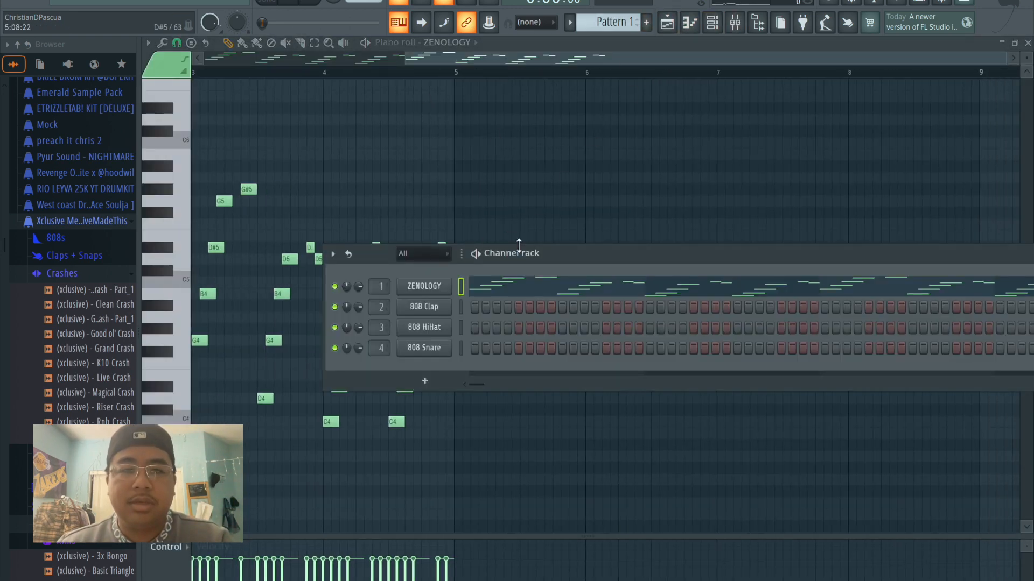
Clear the channel rack out of the way and play the ZENOLOGY melody from bar 1 in the piano roll.
{"action": "left_click_drag", "start_coordinate": [519, 252], "coordinate": [735, 282]}
{"action": "left_click", "coordinate": [227, 44]}
{"action": "left_click_drag", "start_coordinate": [474, 60], "coordinate": [207, 73]}
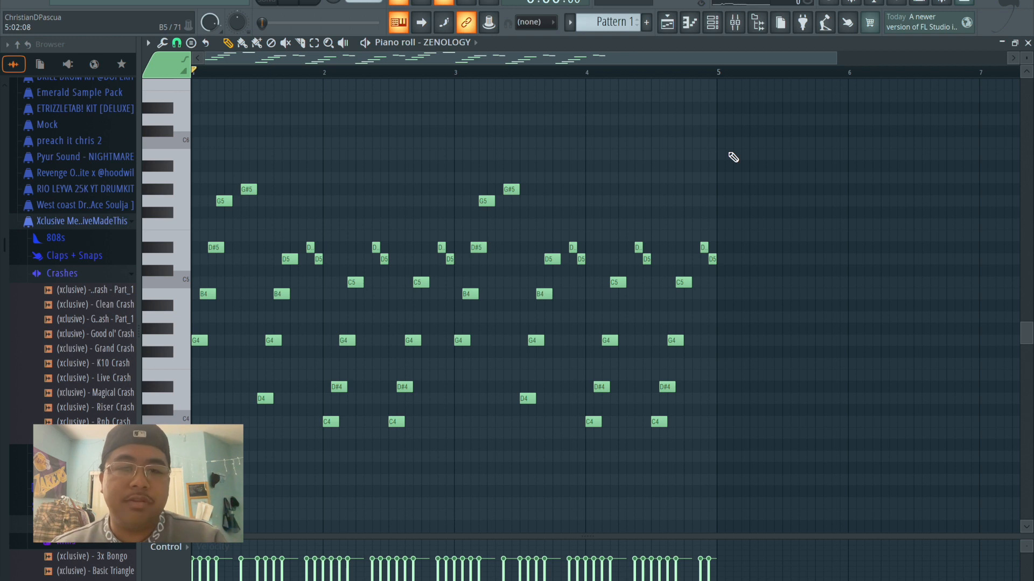
{"action": "key", "text": "space"}
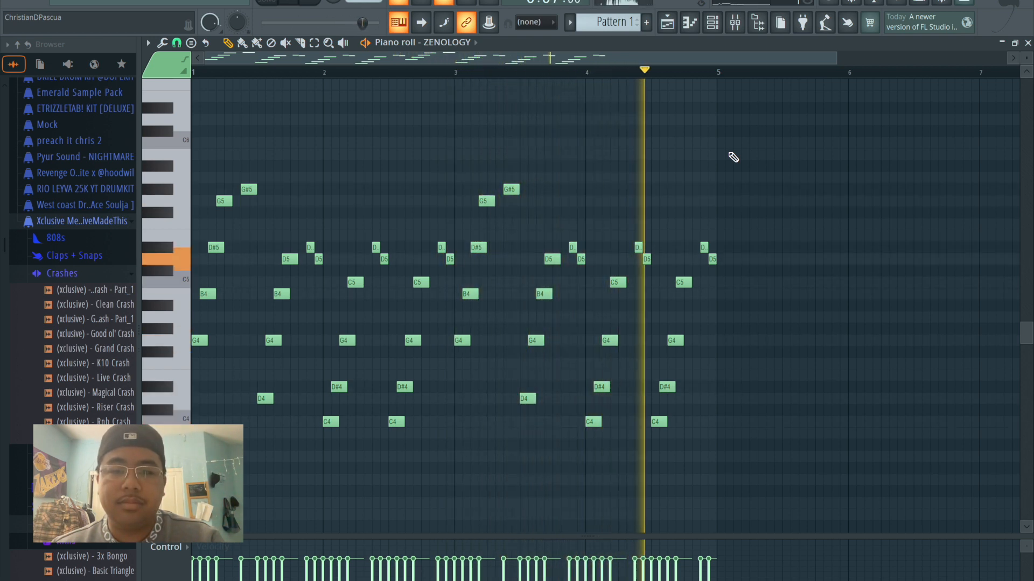
{"action": "key", "text": "space"}
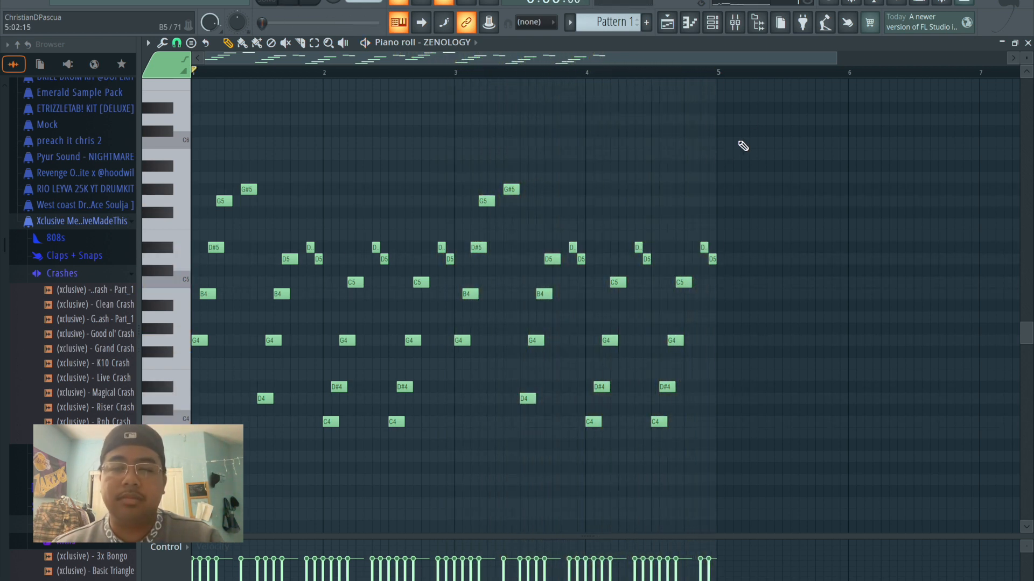
Enable Effector on mixer Insert 1 and choose its Trans effect after trying Distort.
{"action": "left_click", "coordinate": [737, 27]}
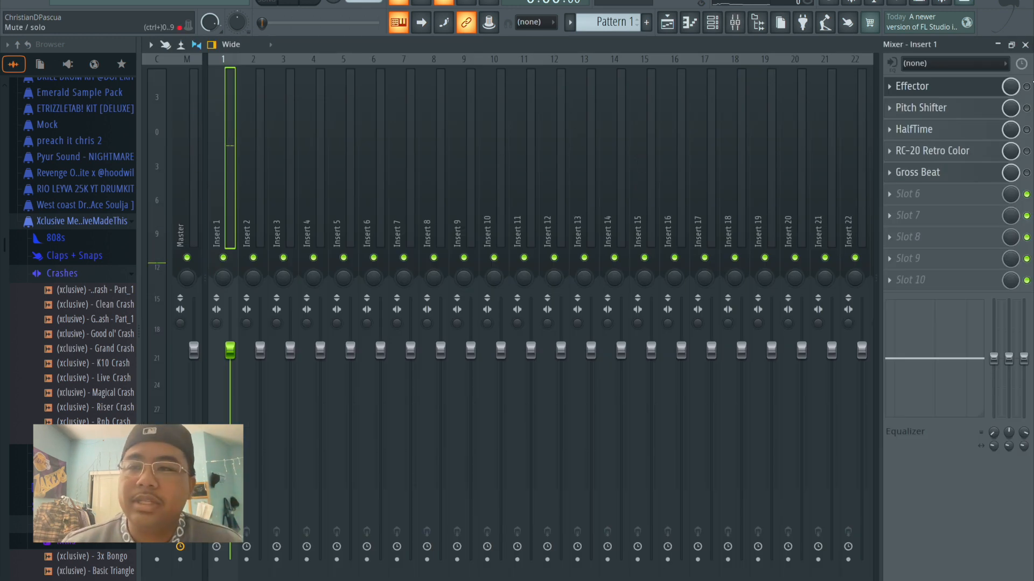
{"action": "left_click", "coordinate": [951, 96]}
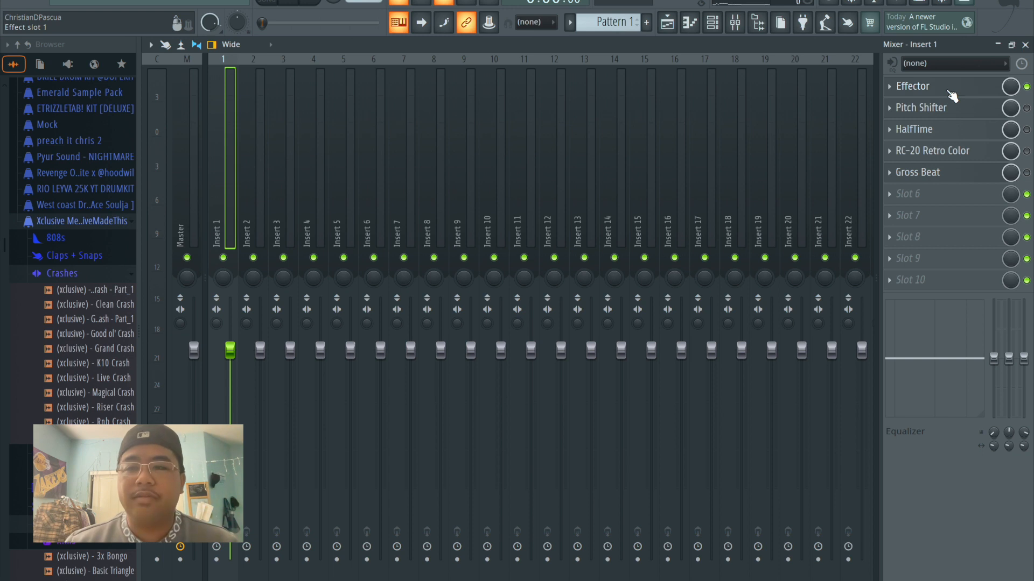
{"action": "left_click_drag", "start_coordinate": [417, 147], "coordinate": [680, 78]}
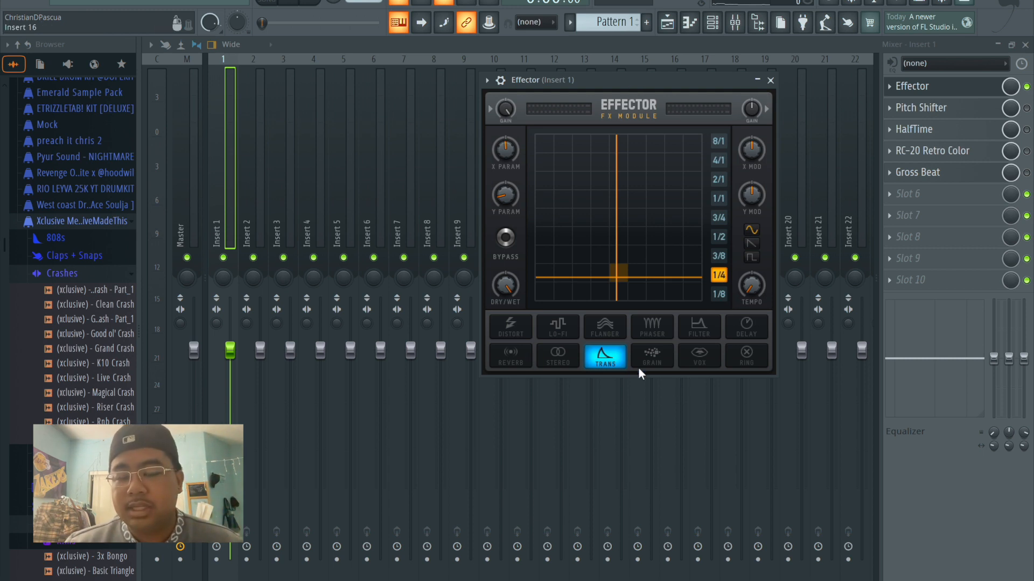
{"action": "left_click", "coordinate": [509, 328]}
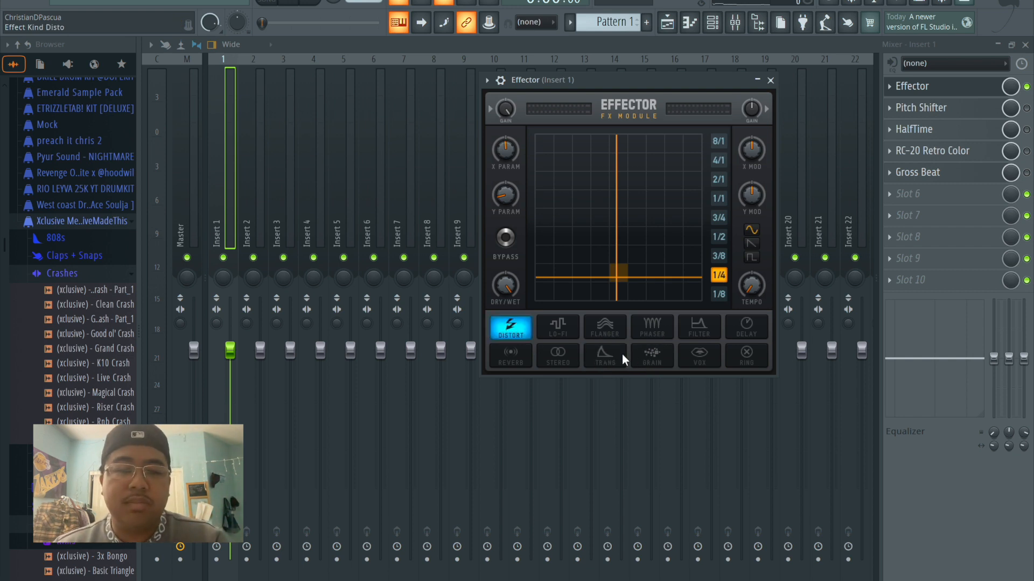
{"action": "left_click", "coordinate": [603, 356]}
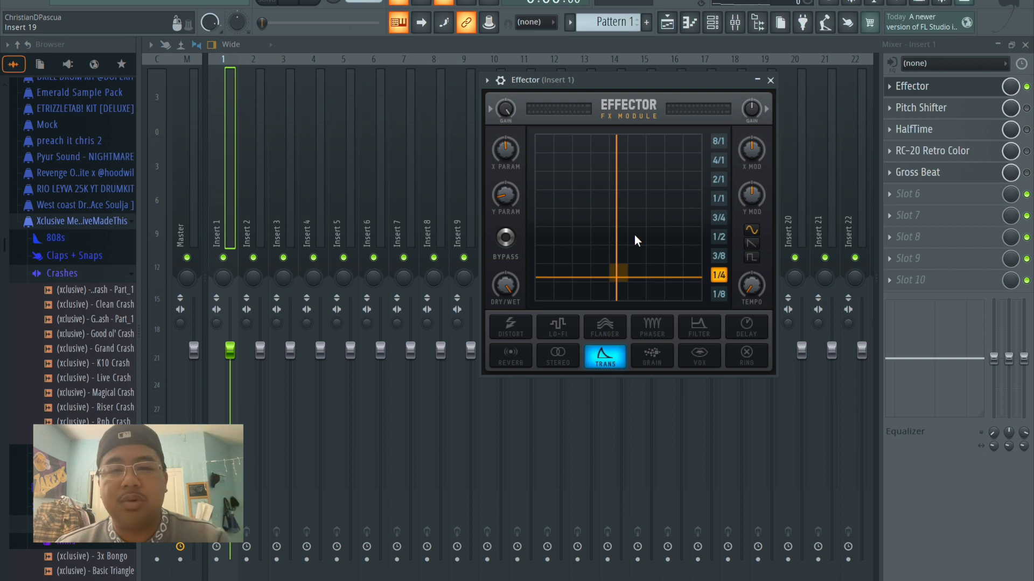
Lower Effector's Y parameter on the XY pad and play the melody to compare the effect bypassed and active.
{"action": "left_click", "coordinate": [505, 237]}
{"action": "left_click_drag", "start_coordinate": [625, 270], "coordinate": [623, 287]}
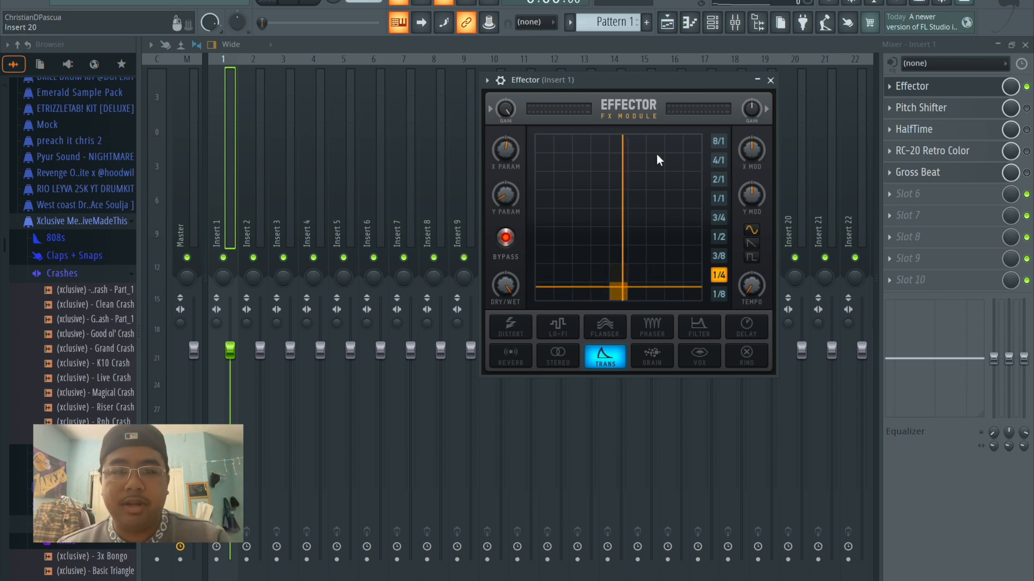
{"action": "key", "text": "space"}
{"action": "left_click", "coordinate": [505, 239]}
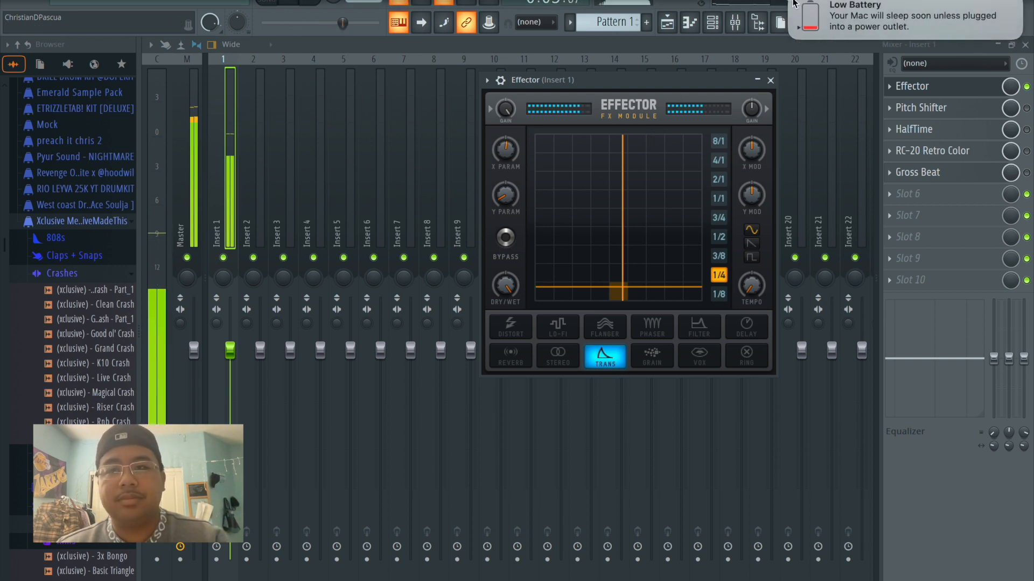
{"action": "left_click", "coordinate": [793, 3]}
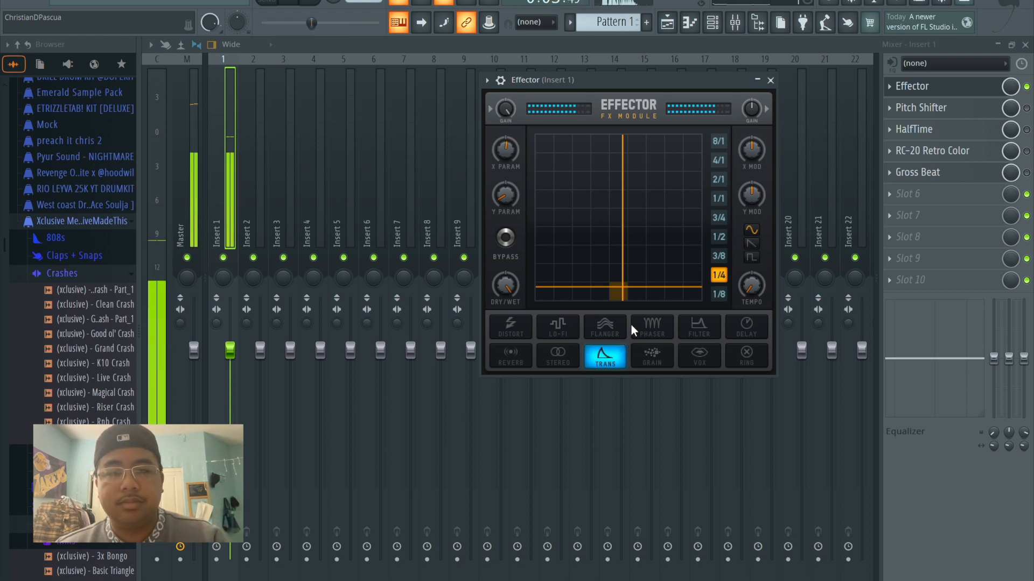
{"action": "key", "text": "space"}
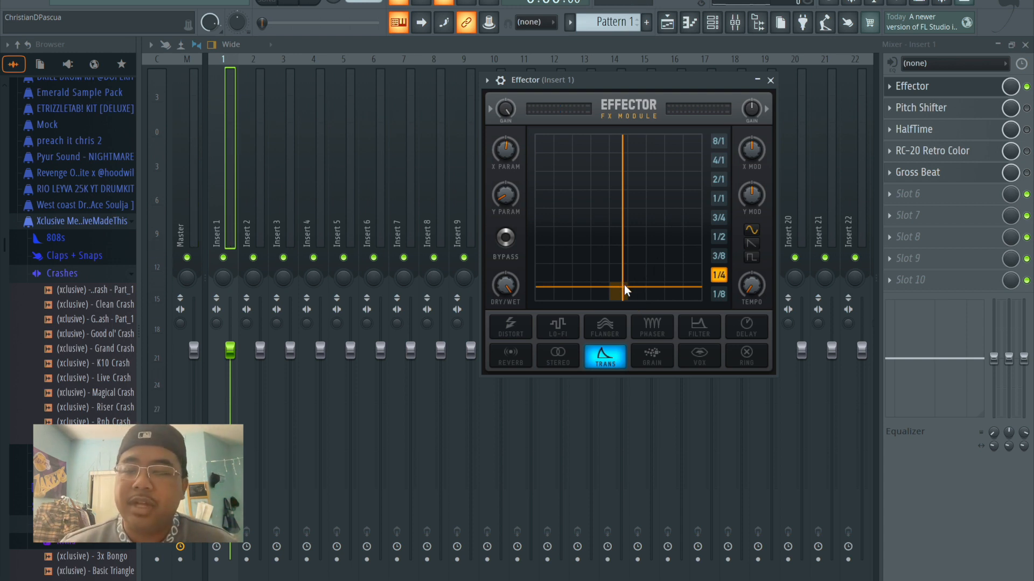
Lower Effector's Y parameter to about 2.9, audition modulation rate 1/2, settle on 1/8 and close the plugin.
{"action": "mouse_move", "coordinate": [625, 287]}
{"action": "left_mouse_down"}
{"action": "mouse_move", "coordinate": [618, 112]}
{"action": "mouse_move", "coordinate": [632, 247]}
{"action": "mouse_move", "coordinate": [625, 288]}
{"action": "mouse_move", "coordinate": [612, 109]}
{"action": "mouse_move", "coordinate": [635, 337]}
{"action": "mouse_move", "coordinate": [615, 125]}
{"action": "mouse_move", "coordinate": [622, 295]}
{"action": "left_mouse_up"}
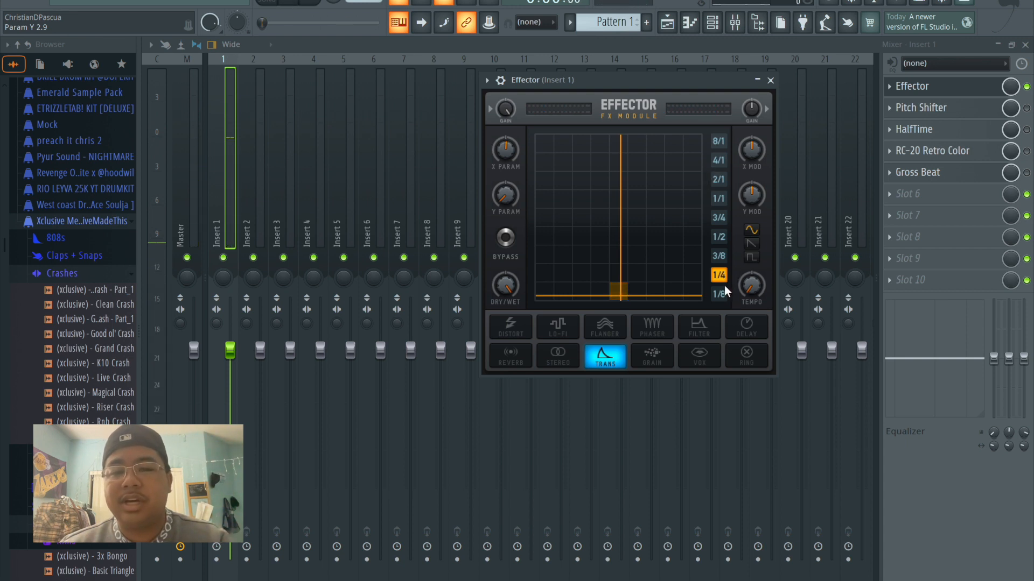
{"action": "left_click", "coordinate": [719, 239]}
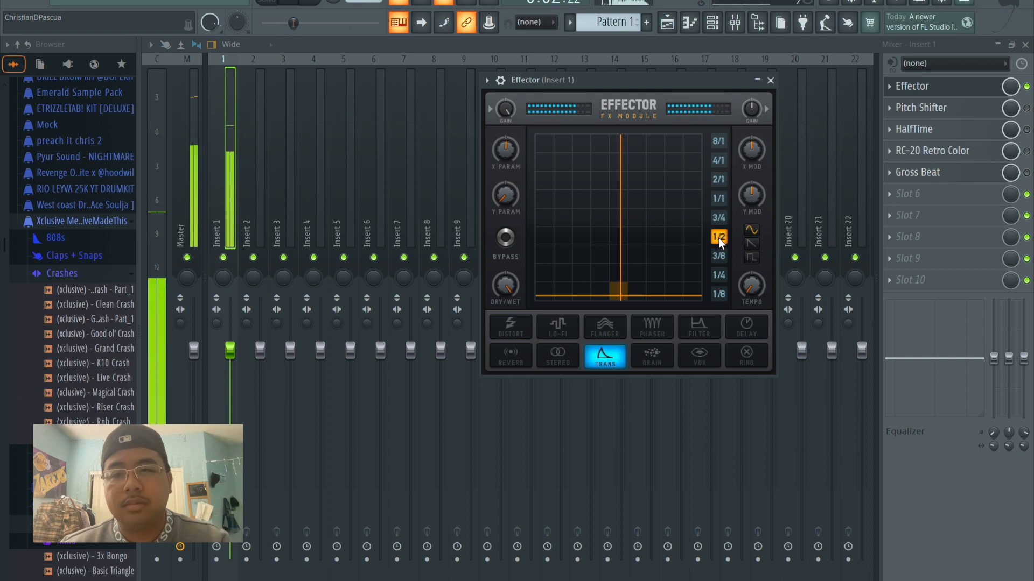
{"action": "left_click", "coordinate": [718, 294]}
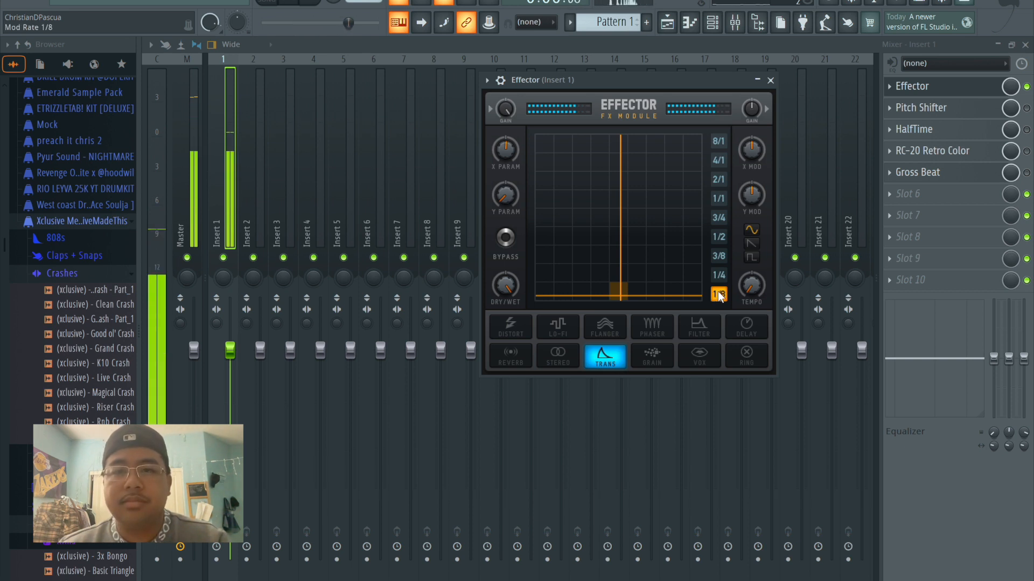
{"action": "key", "text": "space"}
{"action": "left_click", "coordinate": [771, 80]}
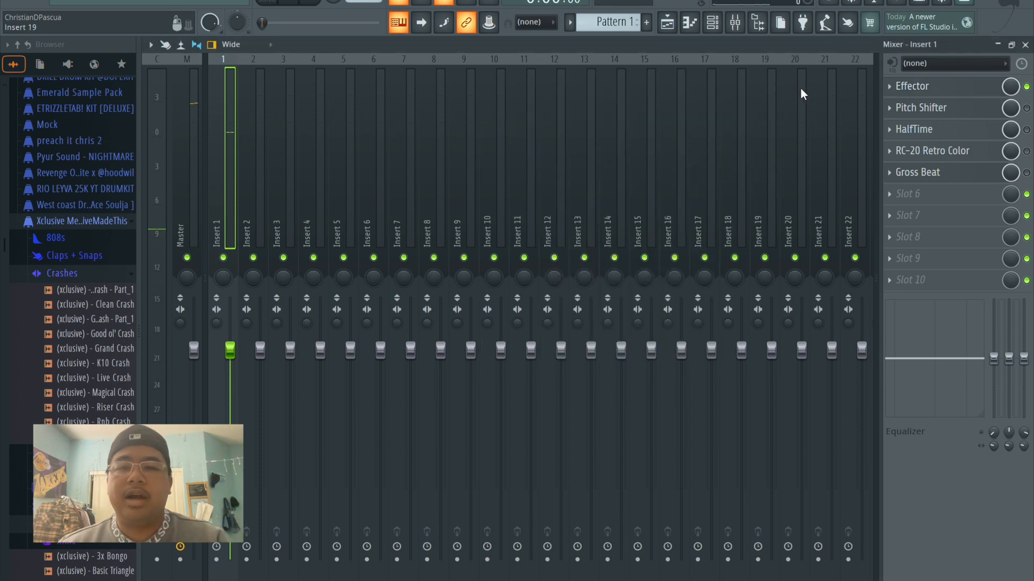
Raise the Pitch Shifter's pitch to about +6.22 semitones, disable Effector and enable Pitch Shifter on Insert 1.
{"action": "left_click", "coordinate": [917, 107]}
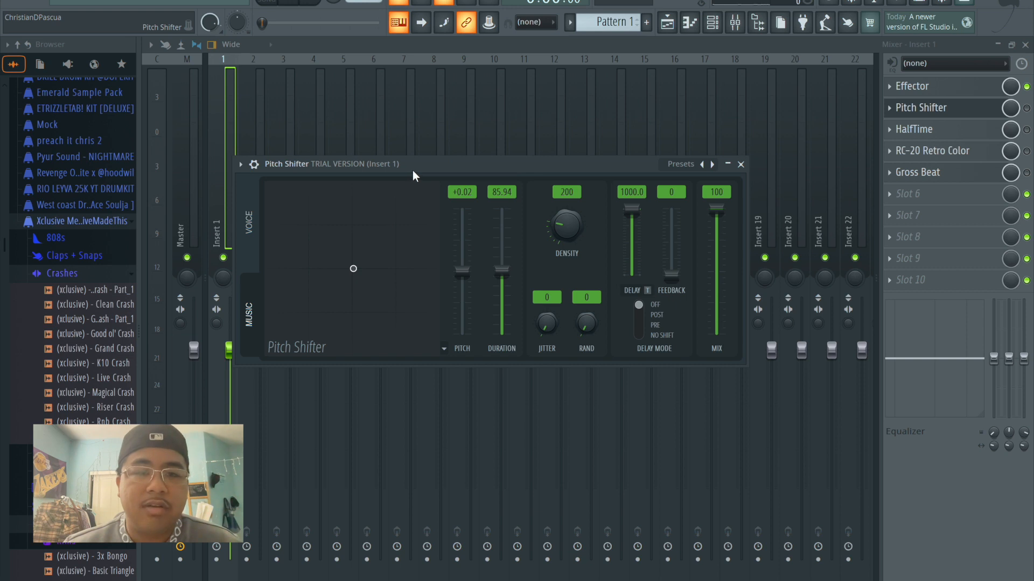
{"action": "left_click_drag", "start_coordinate": [412, 172], "coordinate": [434, 163]}
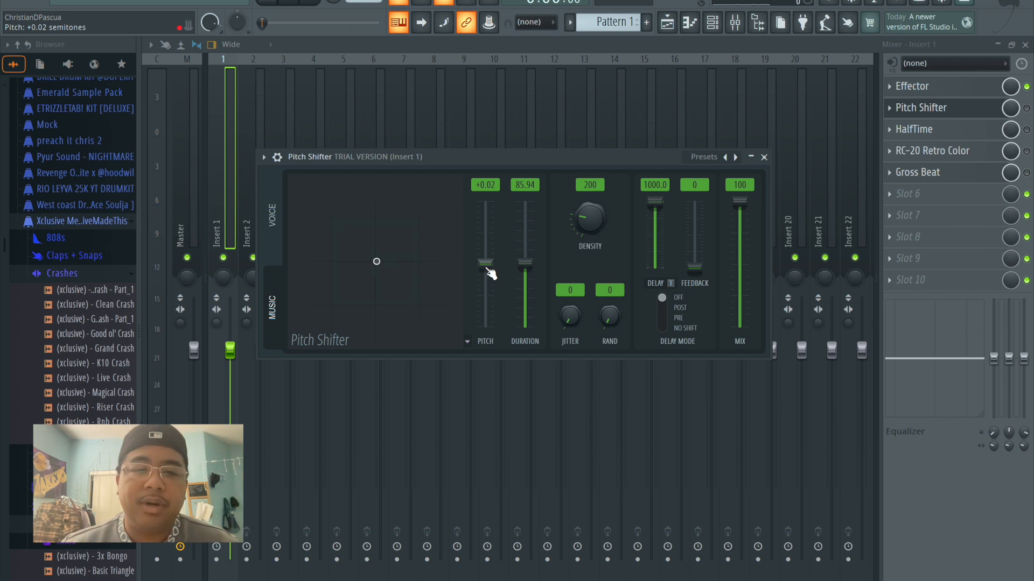
{"action": "left_click_drag", "start_coordinate": [485, 264], "coordinate": [485, 231]}
{"action": "left_click", "coordinate": [1027, 87]}
{"action": "left_click", "coordinate": [1027, 109]}
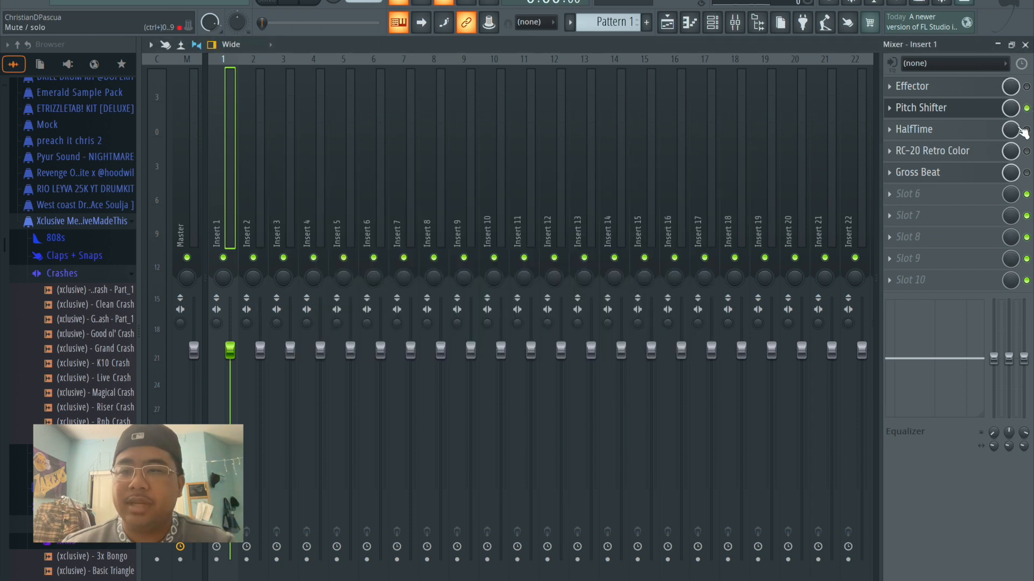
Play the melody while raising the Pitch Shifter's pitch to +12 semitones and bringing it back to 0.
{"action": "left_click", "coordinate": [940, 109]}
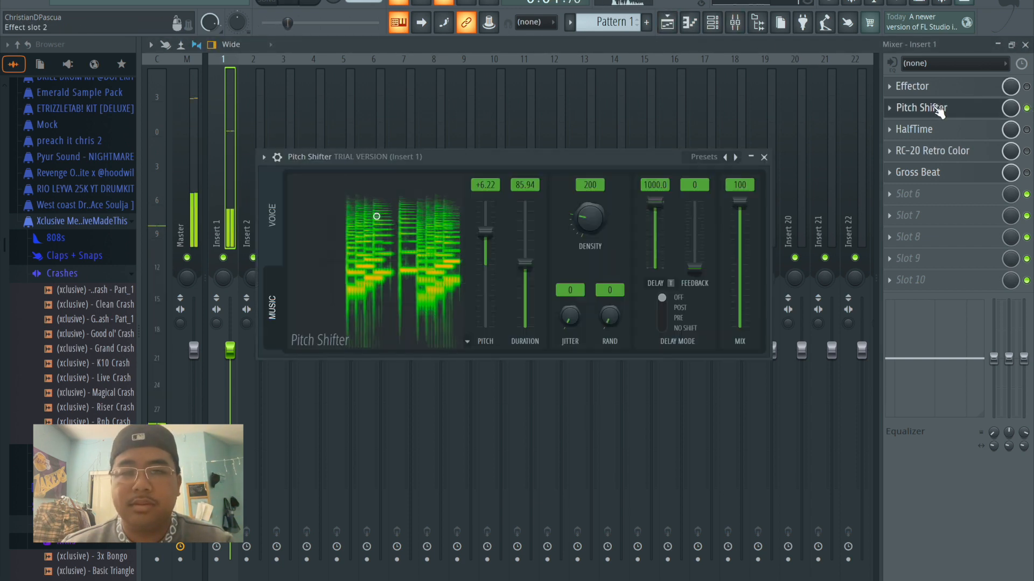
{"action": "left_click_drag", "start_coordinate": [485, 231], "coordinate": [485, 226]}
{"action": "left_click_drag", "start_coordinate": [376, 211], "coordinate": [376, 175]}
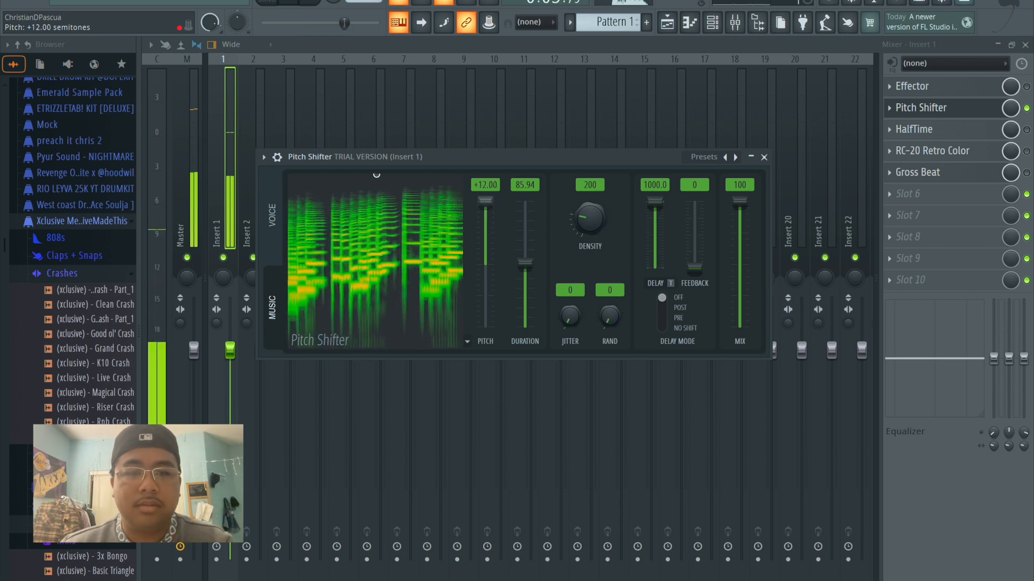
{"action": "left_click_drag", "start_coordinate": [490, 212], "coordinate": [490, 269]}
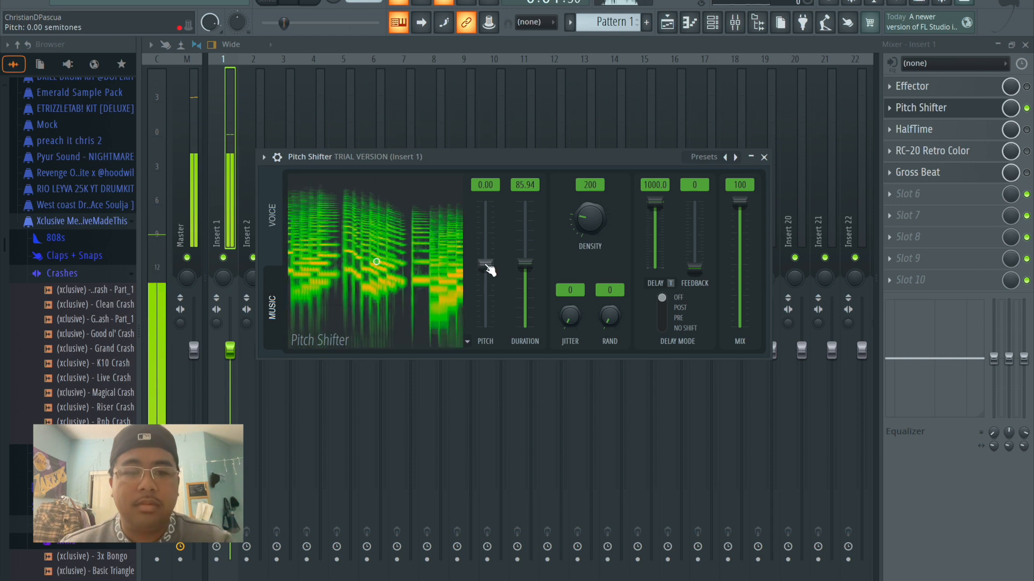
{"action": "key", "text": "space"}
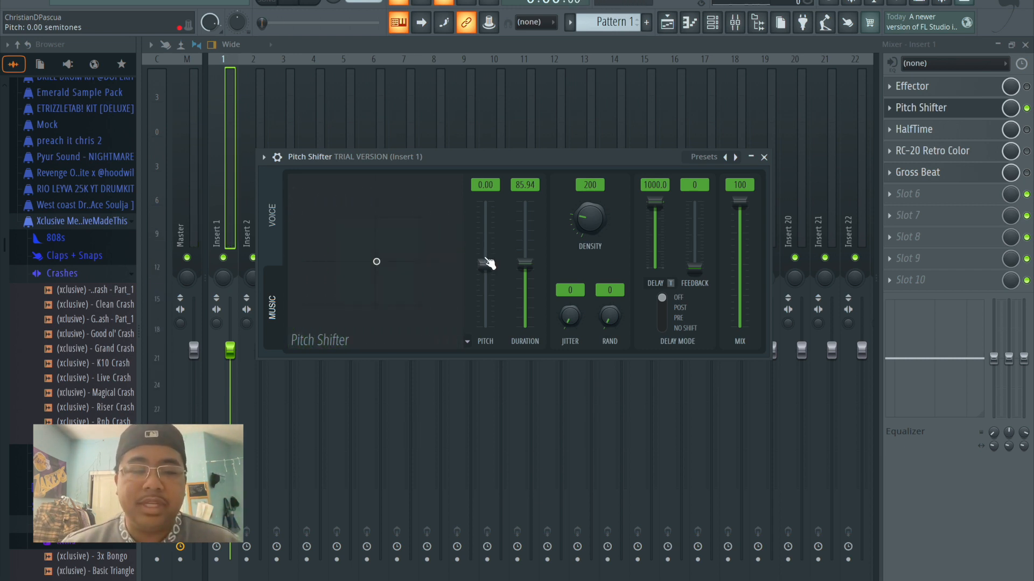
Demonstrate the Pitch Shifter's +12 semitone setting, return the pitch to 0 and close the plugin.
{"action": "left_click_drag", "start_coordinate": [489, 264], "coordinate": [489, 200]}
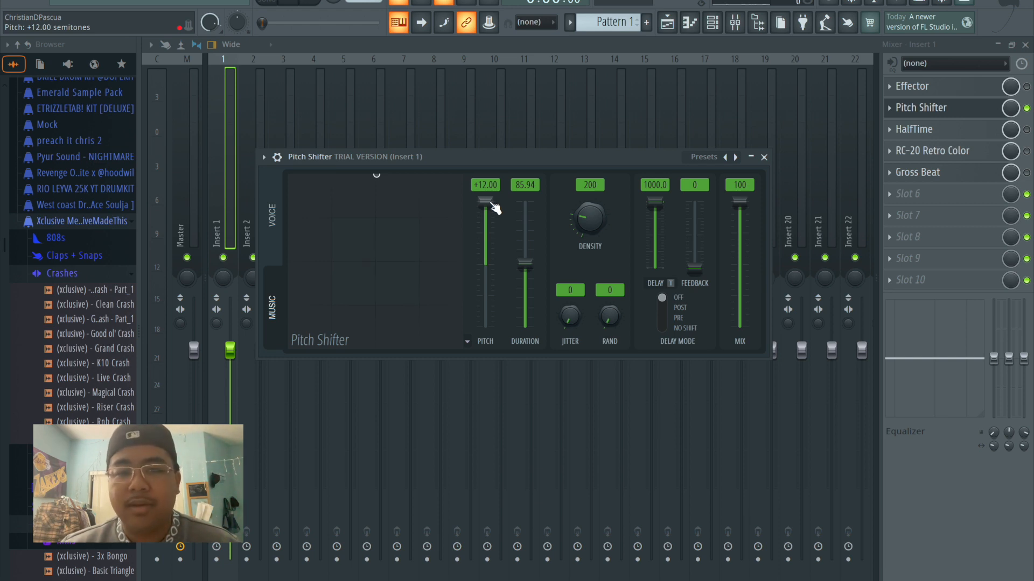
{"action": "left_click_drag", "start_coordinate": [376, 175], "coordinate": [377, 262]}
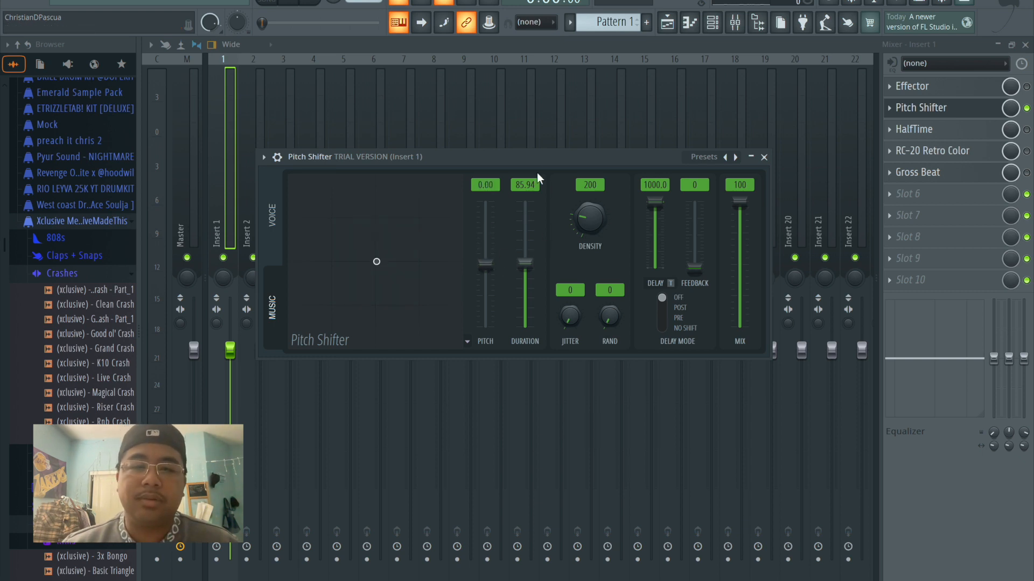
{"action": "left_click", "coordinate": [765, 158]}
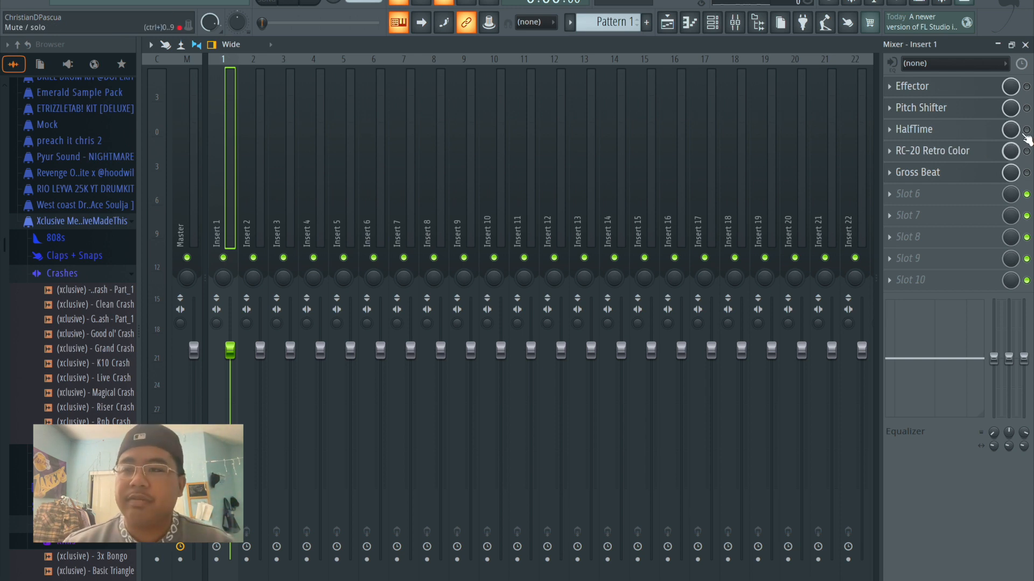
Enable HalfTime on Insert 1, set its loop length to 1/8 and audition the melody.
{"action": "left_click", "coordinate": [925, 130]}
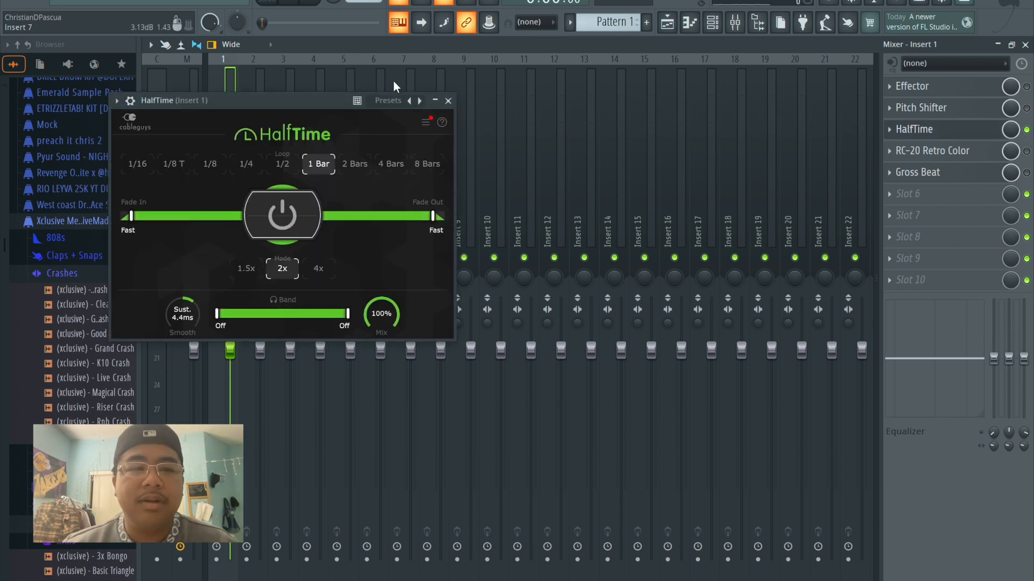
{"action": "left_click_drag", "start_coordinate": [254, 109], "coordinate": [342, 97]}
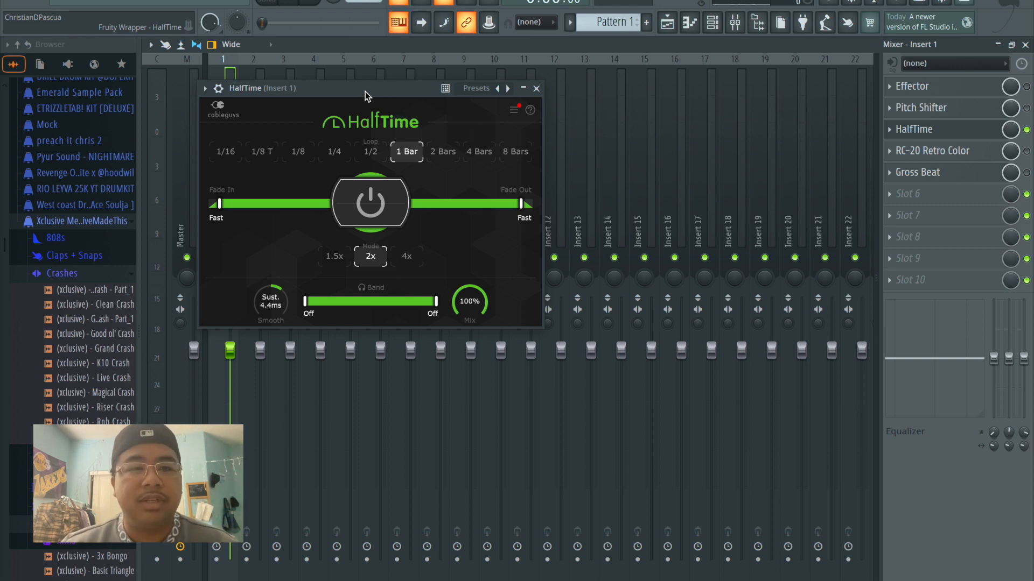
{"action": "left_click_drag", "start_coordinate": [365, 93], "coordinate": [390, 89]}
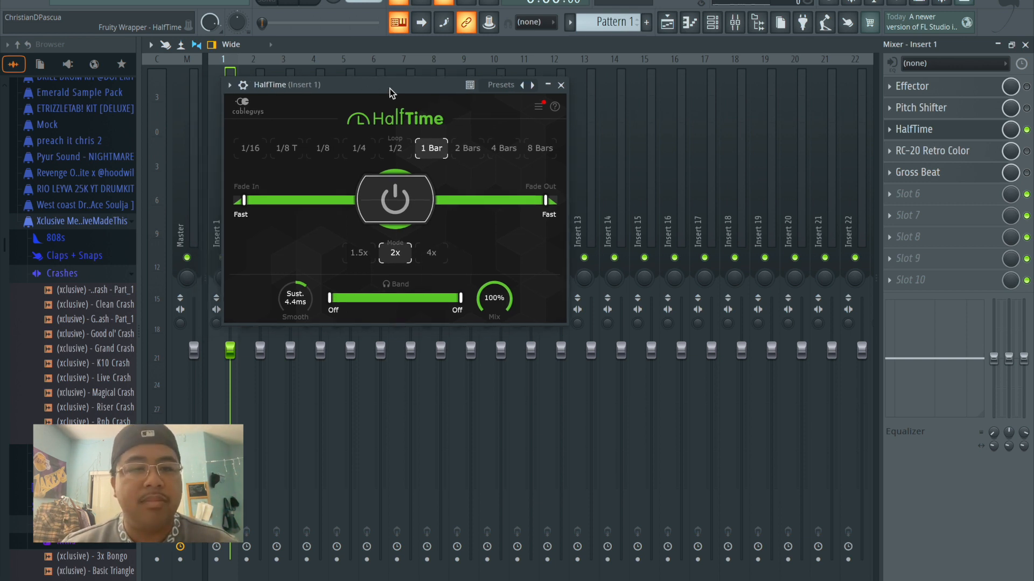
{"action": "left_click", "coordinate": [318, 153]}
{"action": "left_click", "coordinate": [318, 152]}
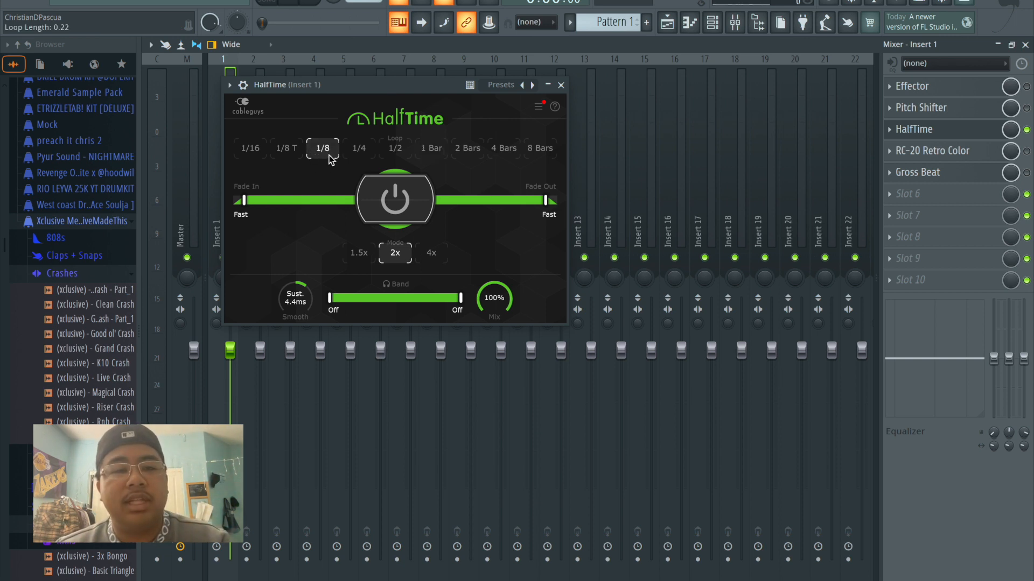
{"action": "key", "text": "space"}
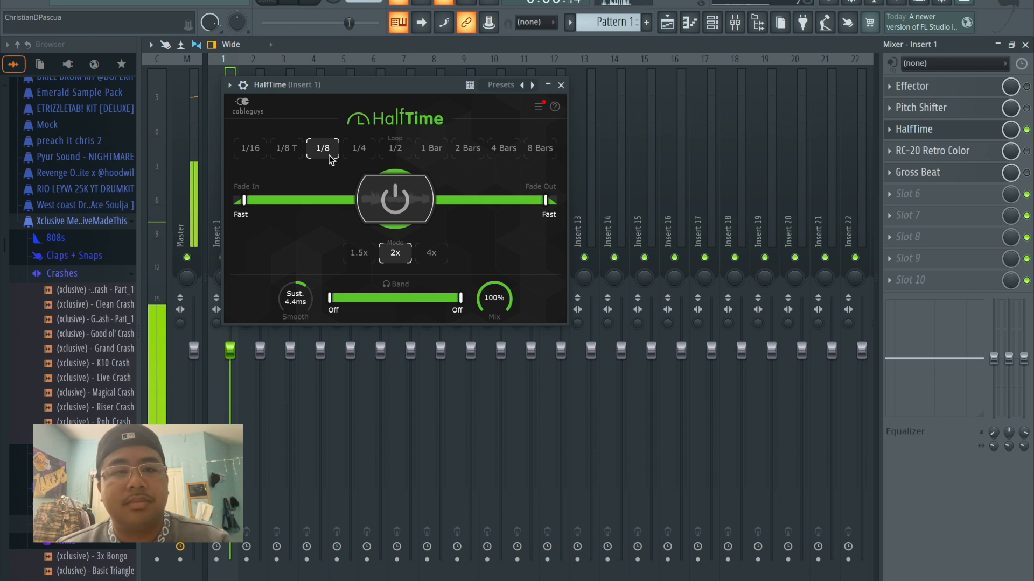
{"action": "key", "text": "space"}
Set HalfTime's loop length to 1/2 and audition the melody.
{"action": "left_click", "coordinate": [391, 149]}
{"action": "key", "text": "space"}
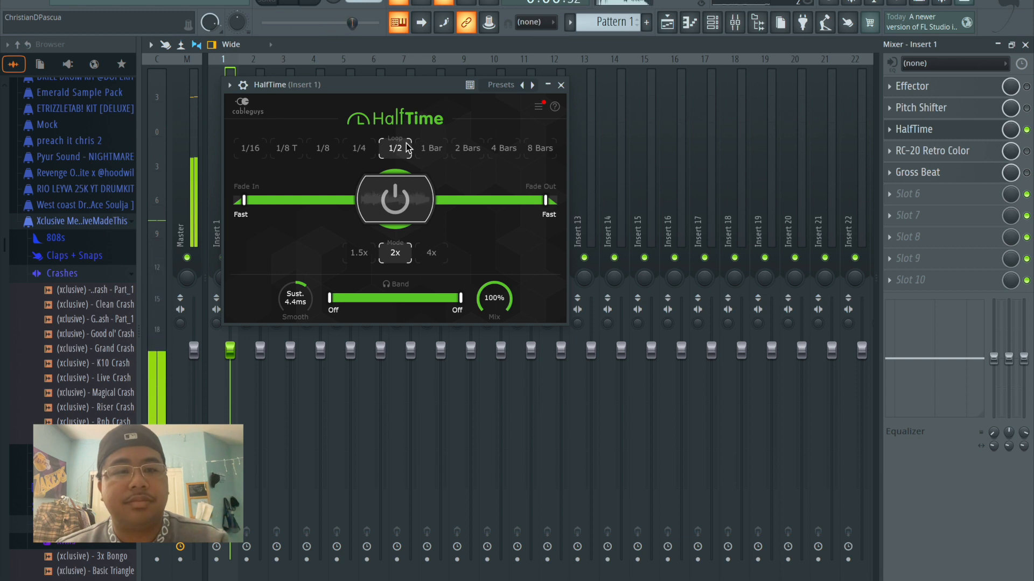
{"action": "key", "text": "space"}
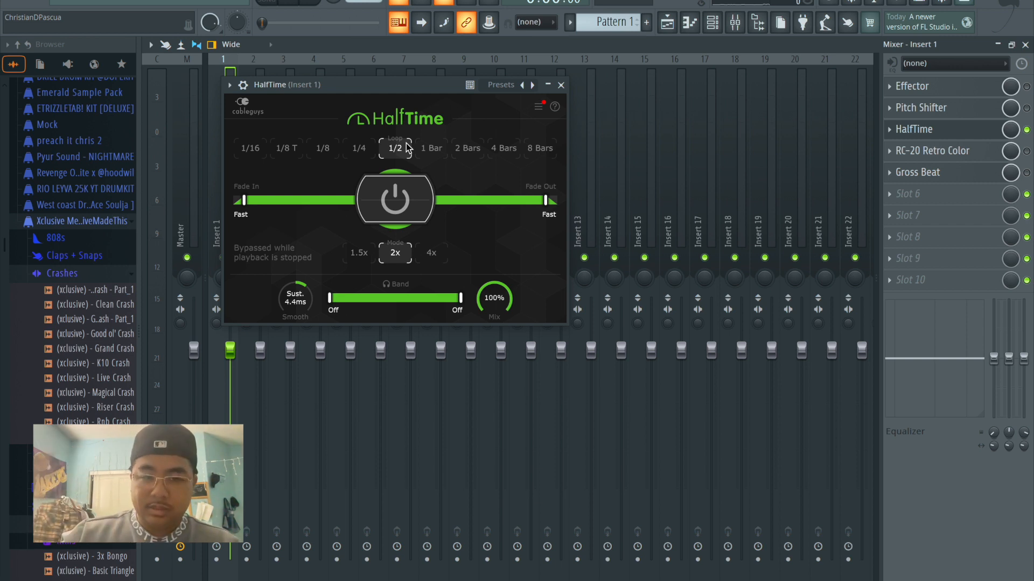
Audition the melody in HalfTime's 1.5x mode, return the mode to 2x and close the plugin.
{"action": "left_click", "coordinate": [354, 254]}
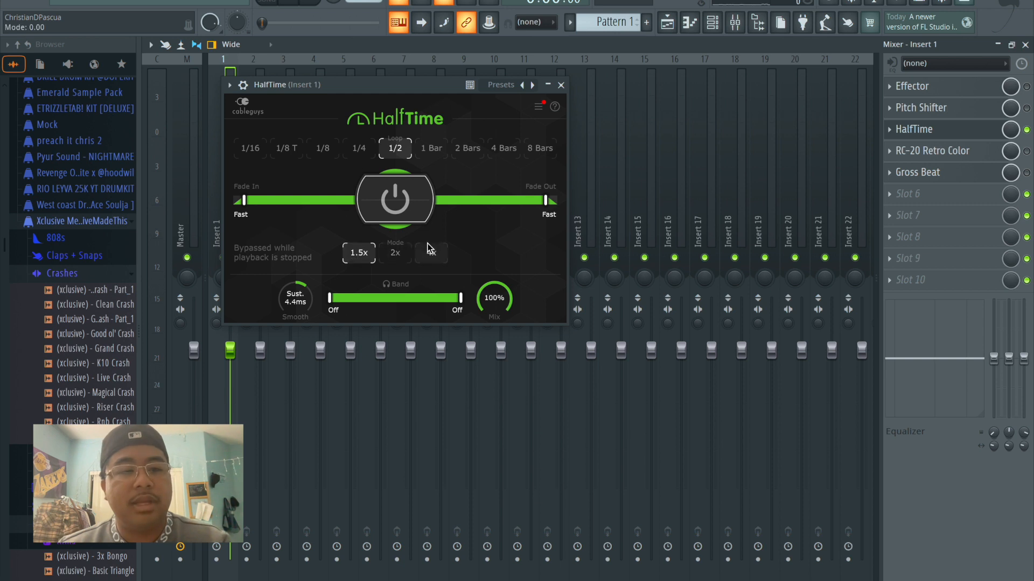
{"action": "key", "text": "space"}
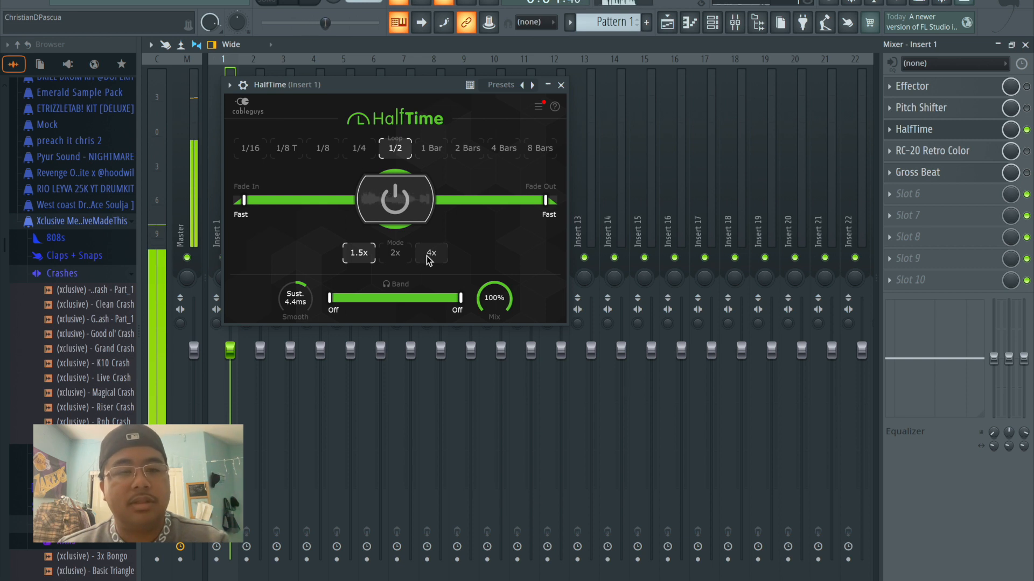
{"action": "key", "text": "space"}
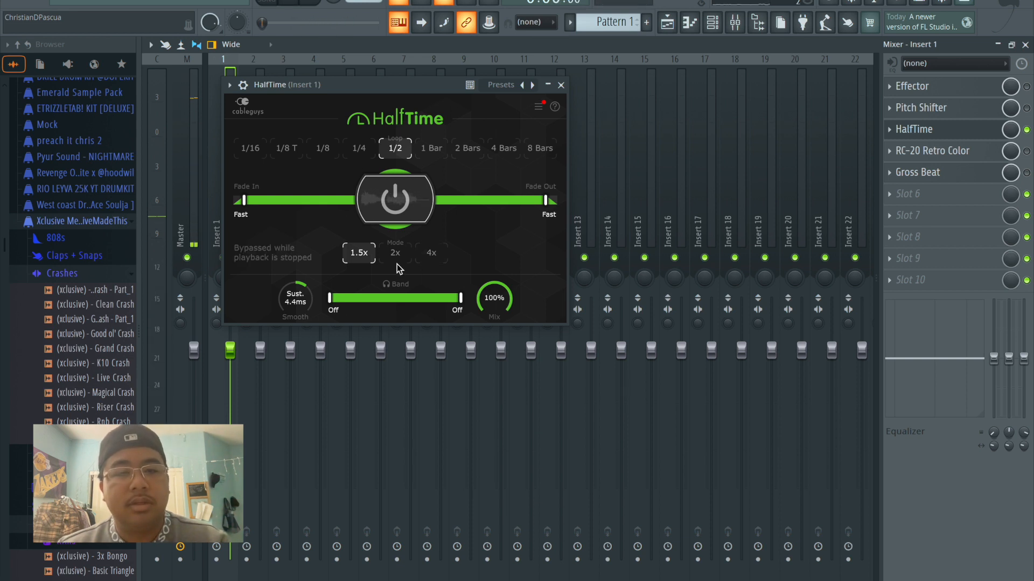
{"action": "left_click", "coordinate": [397, 258]}
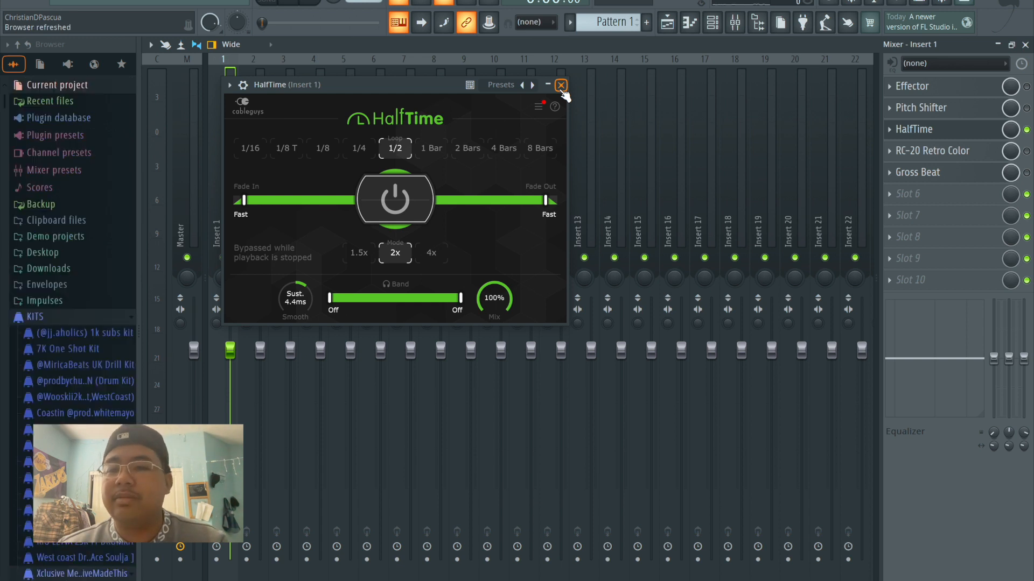
{"action": "left_click", "coordinate": [560, 85]}
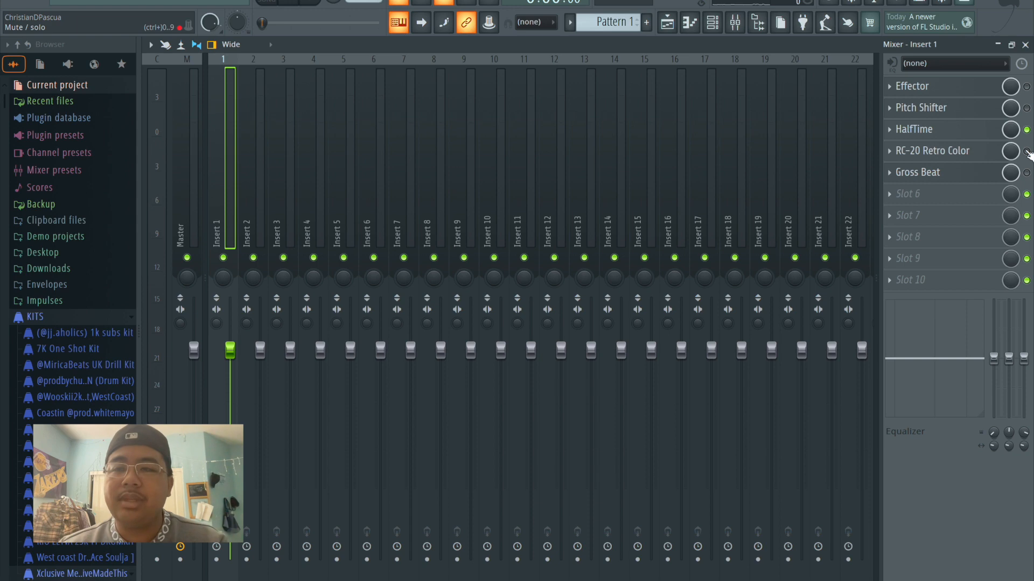
Open RC-20 Retro Color on Insert 1 and turn off its Wobble, Distort and Magnetic modules.
{"action": "left_click", "coordinate": [936, 151]}
{"action": "left_click_drag", "start_coordinate": [323, 124], "coordinate": [397, 69]}
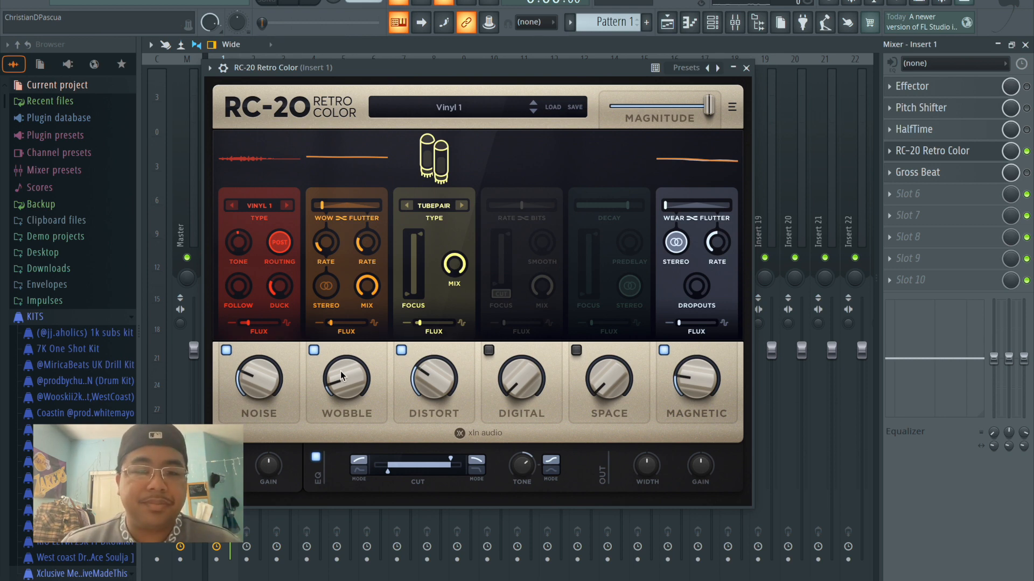
{"action": "left_click", "coordinate": [314, 350]}
{"action": "left_click", "coordinate": [401, 351]}
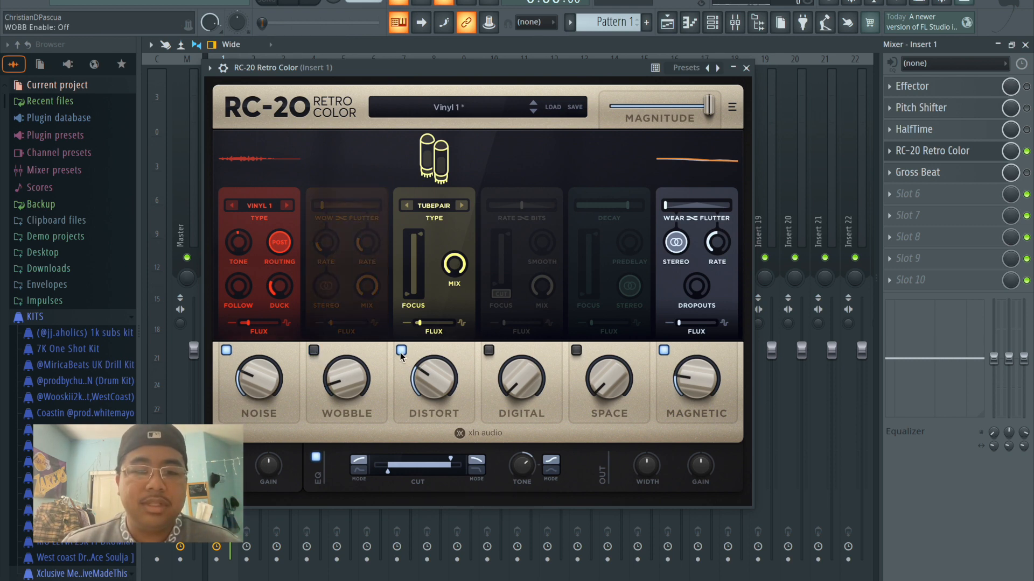
{"action": "left_click", "coordinate": [664, 350]}
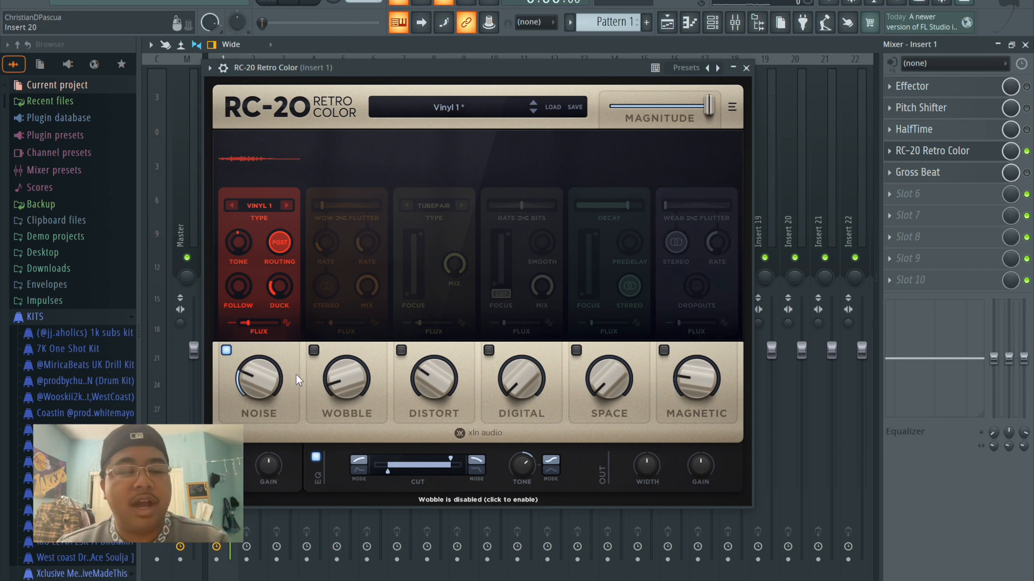
Raise the Noise amount to 45%, audition the 15", MUFF, 8-BIT and WHITE noise types, and turn Noise off.
{"action": "mouse_move", "coordinate": [256, 376]}
{"action": "left_click_drag", "start_coordinate": [258, 404], "coordinate": [259, 287]}
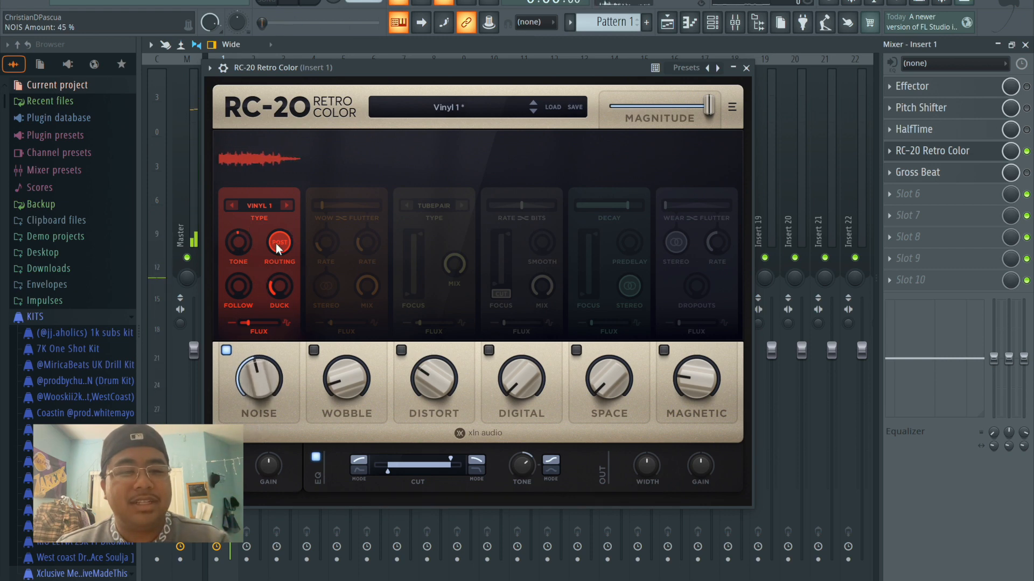
{"action": "left_click", "coordinate": [284, 206]}
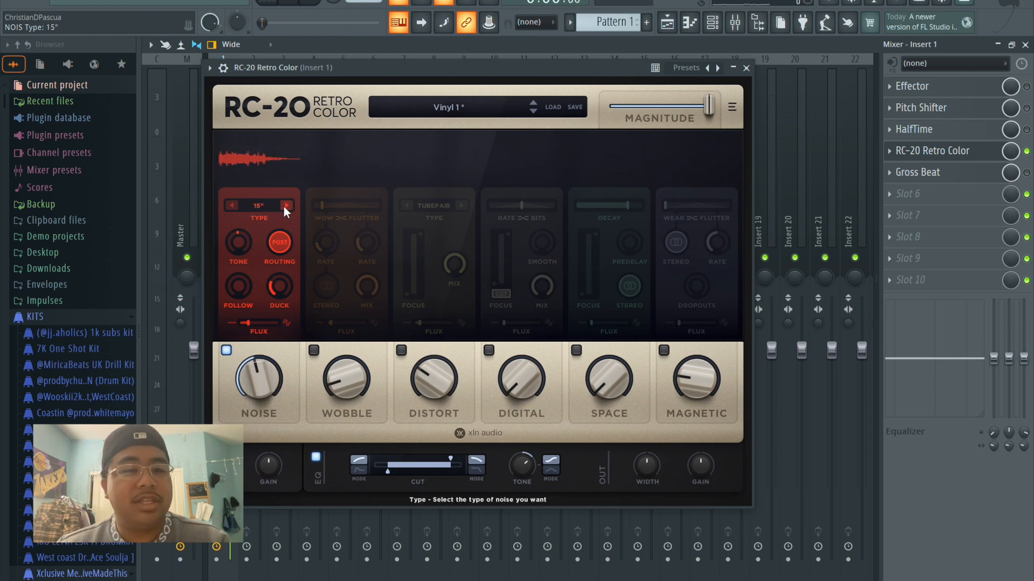
{"action": "left_click", "coordinate": [284, 205]}
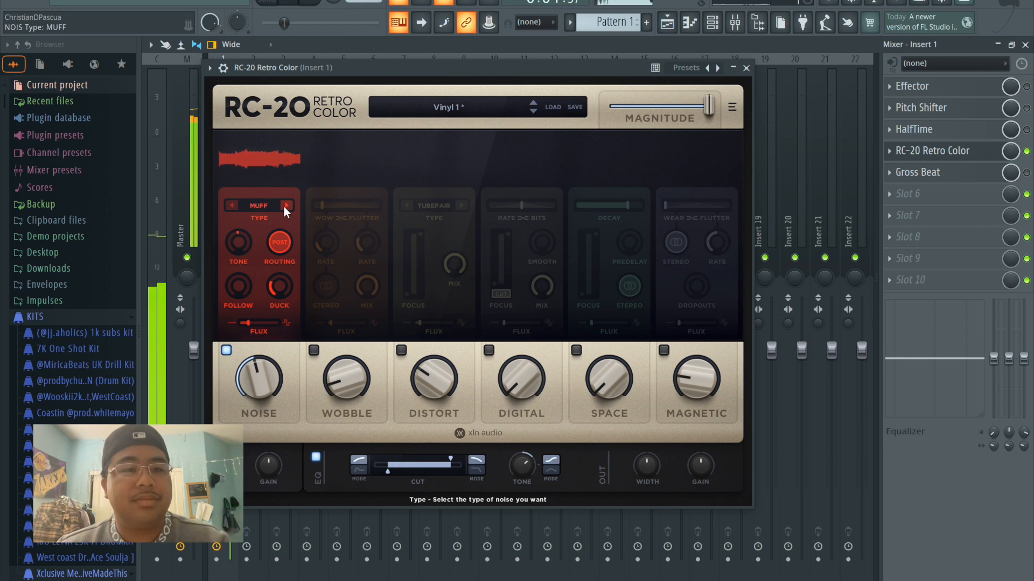
{"action": "left_click", "coordinate": [284, 206]}
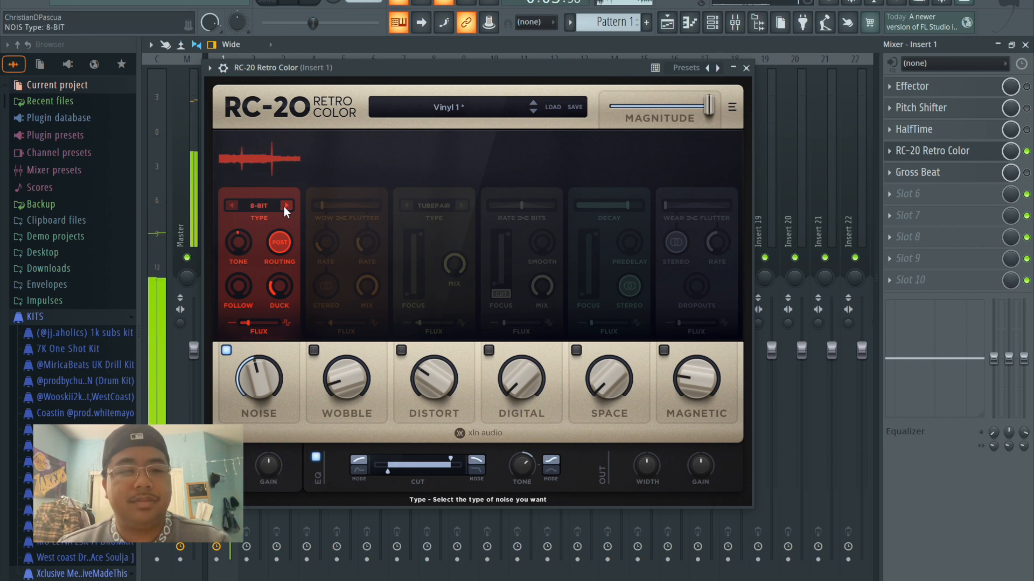
{"action": "left_click", "coordinate": [284, 205]}
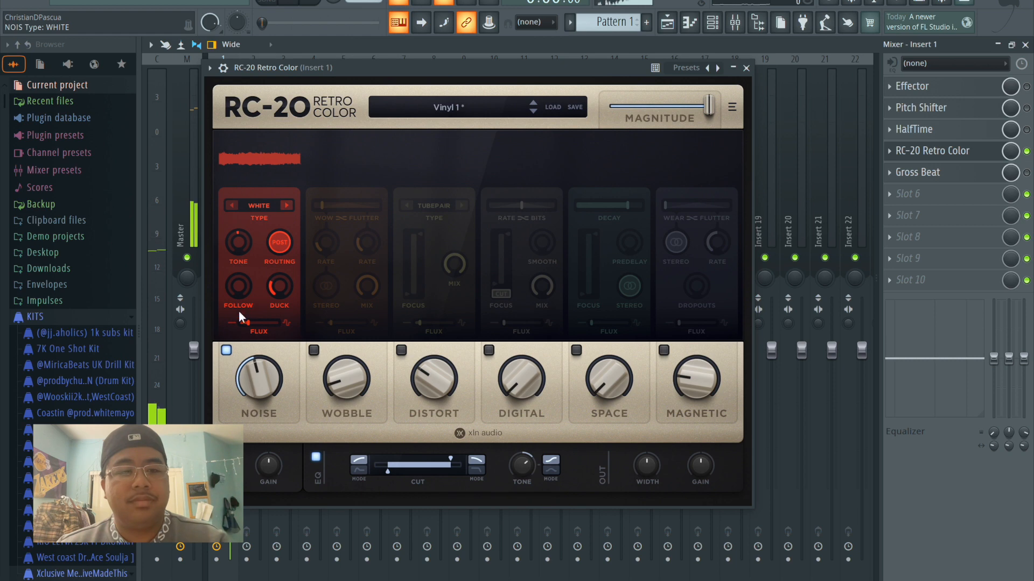
{"action": "left_click", "coordinate": [226, 350]}
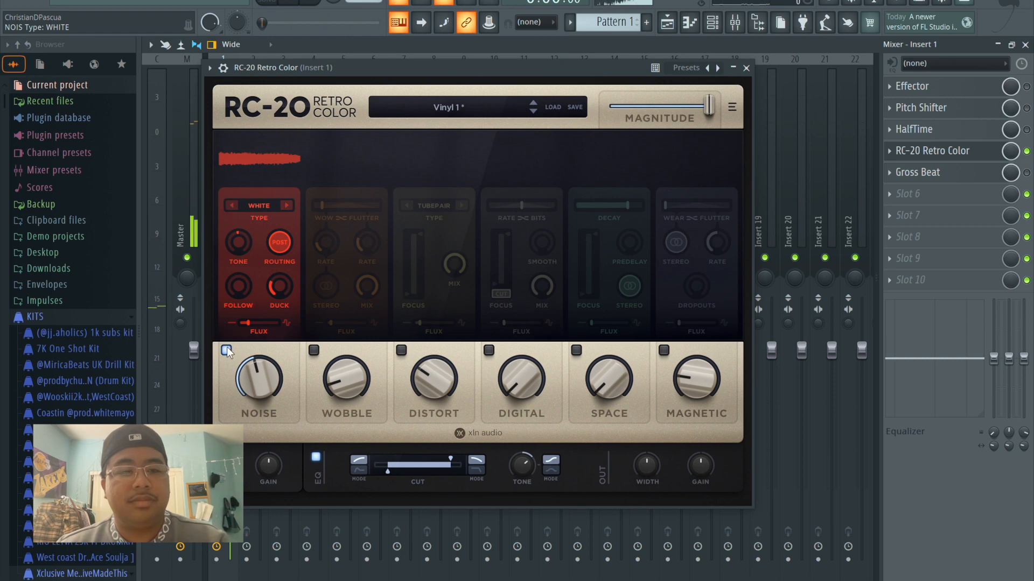
Audition the Wobble module at up to 64% with its wow/flutter balance at 13%, and turn Wobble off.
{"action": "left_click", "coordinate": [348, 390]}
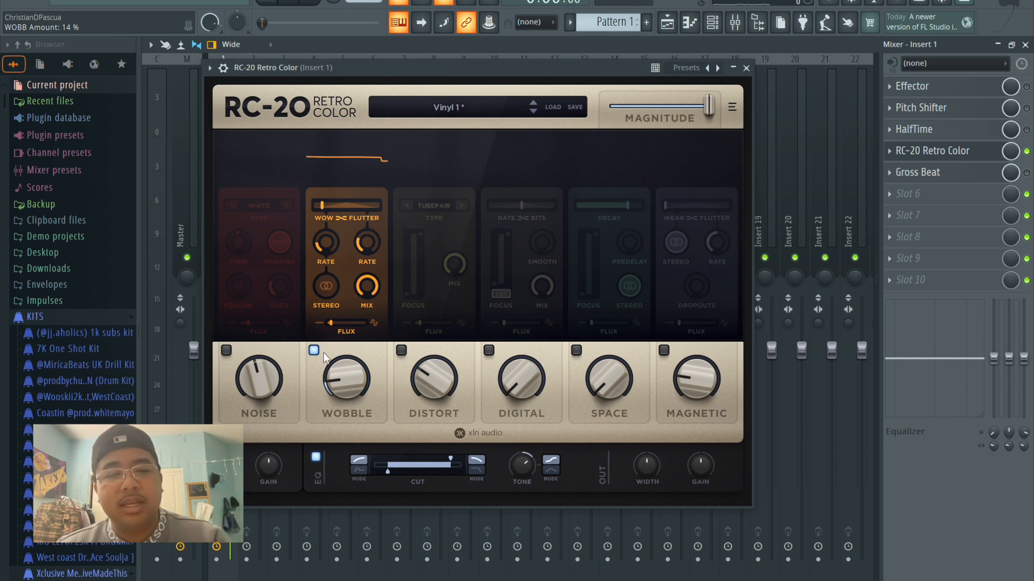
{"action": "mouse_move", "coordinate": [353, 384]}
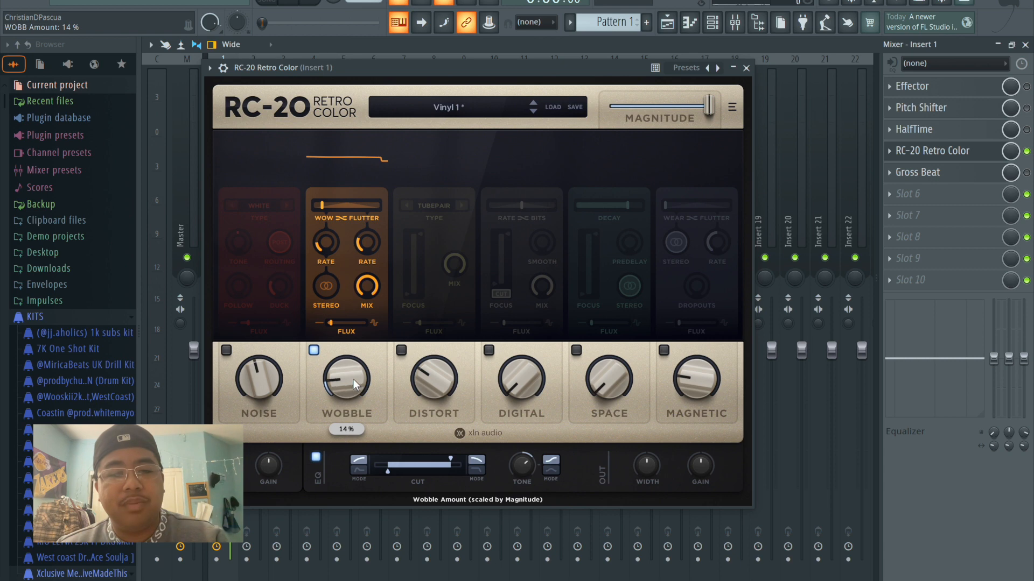
{"action": "left_click_drag", "start_coordinate": [354, 383], "coordinate": [349, 366]}
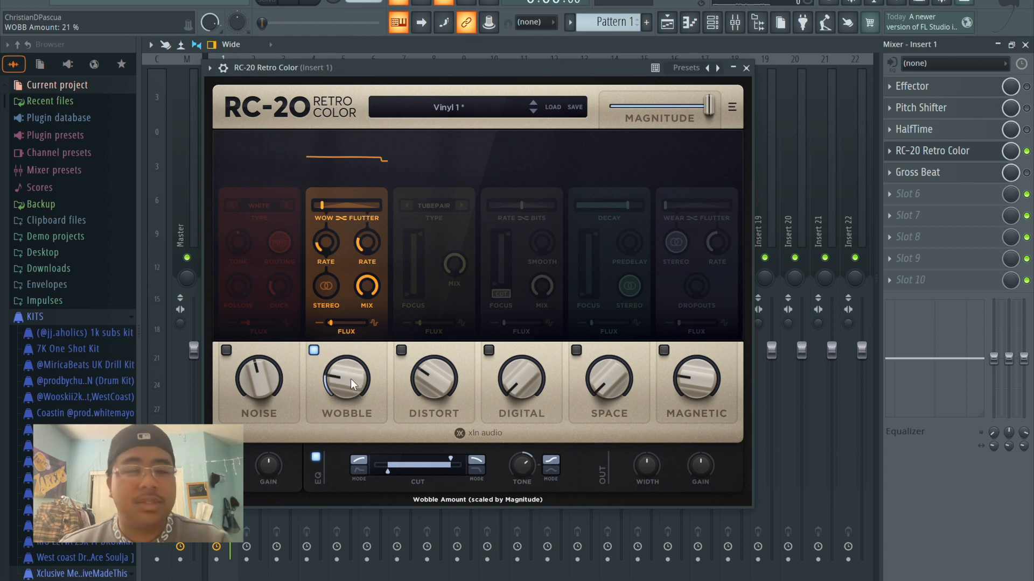
{"action": "left_click_drag", "start_coordinate": [344, 364], "coordinate": [344, 264]}
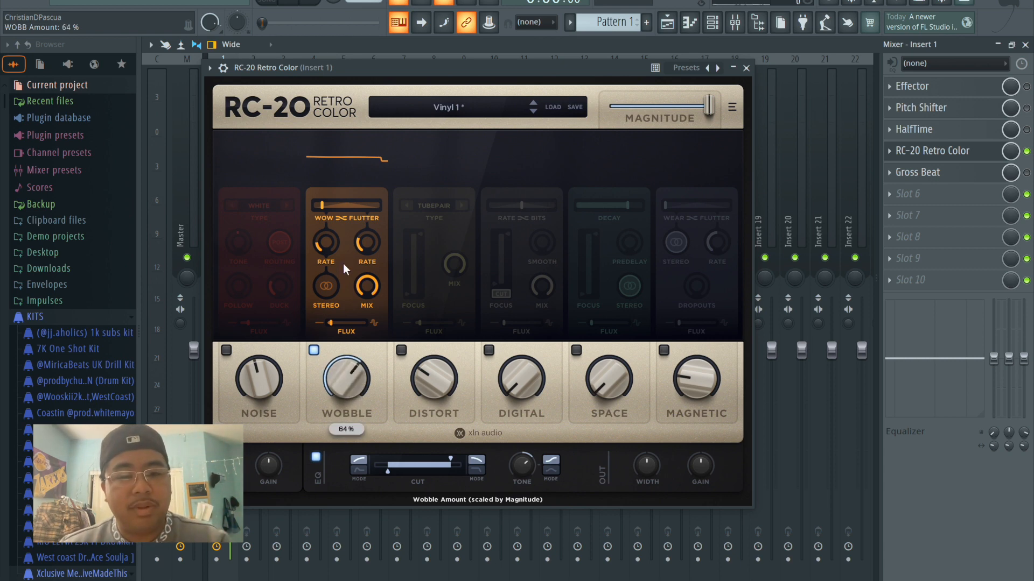
{"action": "left_click_drag", "start_coordinate": [354, 379], "coordinate": [377, 422]}
{"action": "left_click_drag", "start_coordinate": [323, 207], "coordinate": [325, 206]}
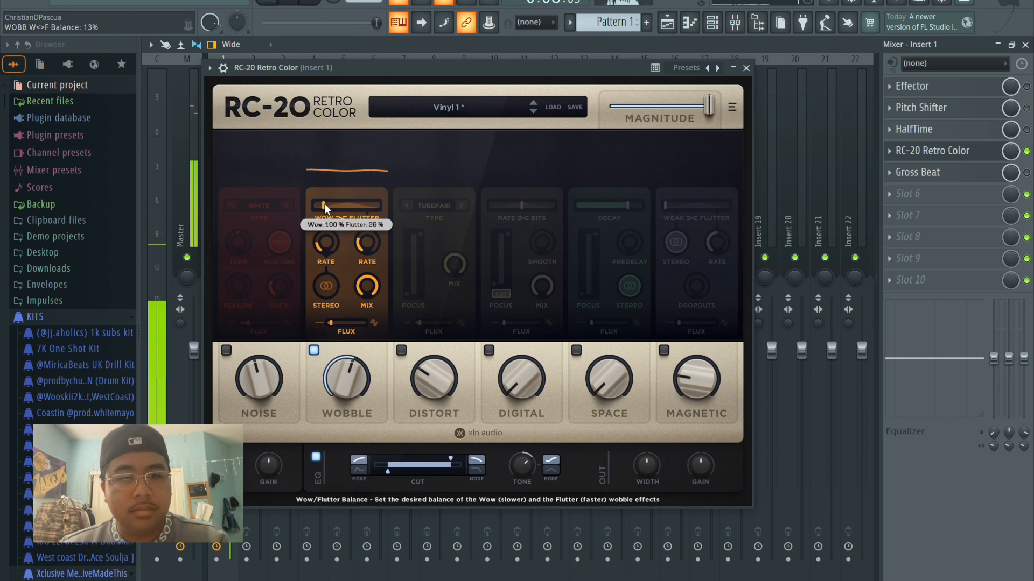
{"action": "left_click", "coordinate": [314, 350]}
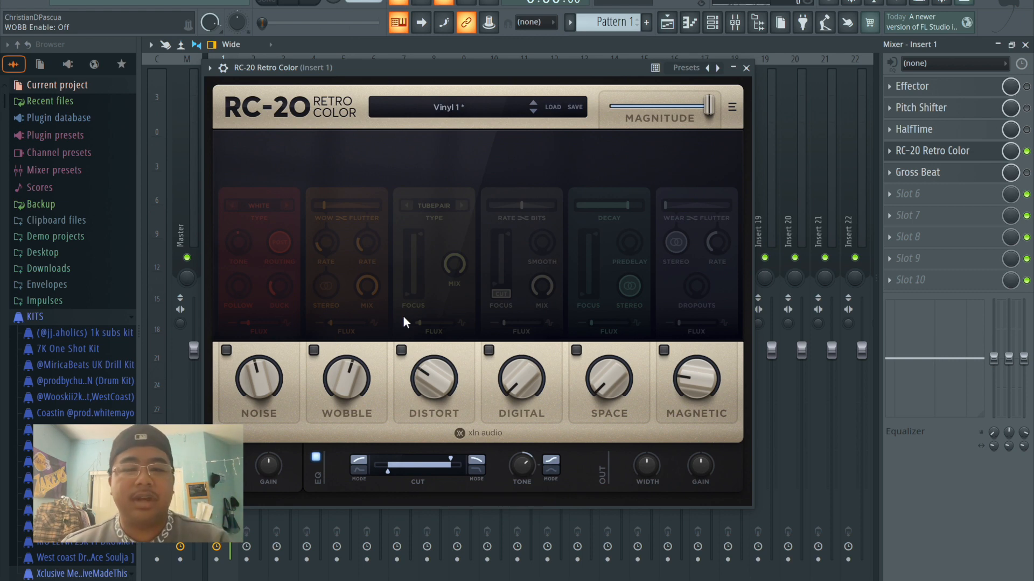
Audition the Distort module at 83%, lower its amount to 10% and turn Distort off.
{"action": "left_click", "coordinate": [401, 350]}
{"action": "mouse_move", "coordinate": [431, 381]}
{"action": "left_mouse_down"}
{"action": "mouse_move", "coordinate": [438, 324]}
{"action": "mouse_move", "coordinate": [435, 370]}
{"action": "left_mouse_up"}
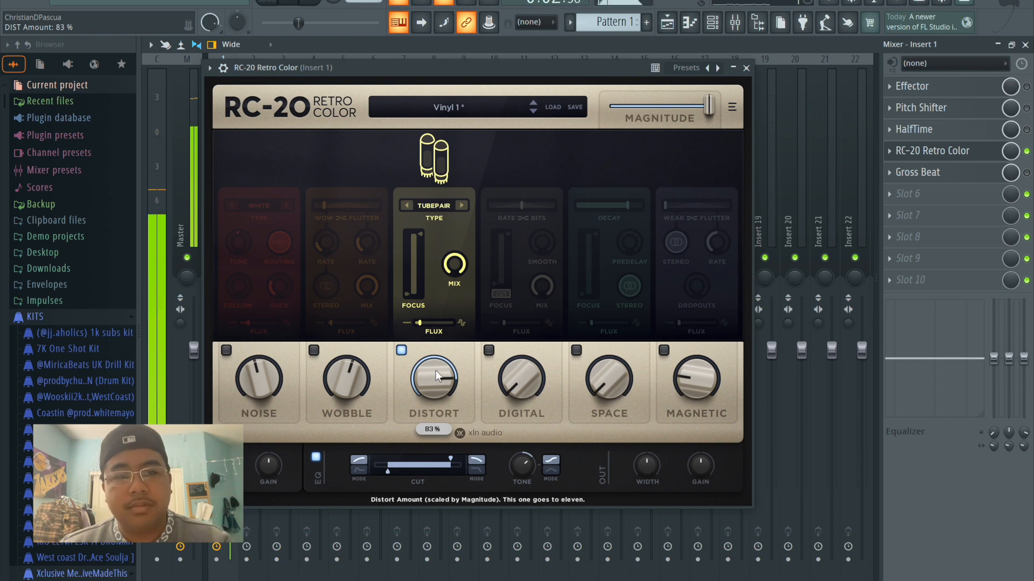
{"action": "left_click_drag", "start_coordinate": [437, 375], "coordinate": [437, 457]}
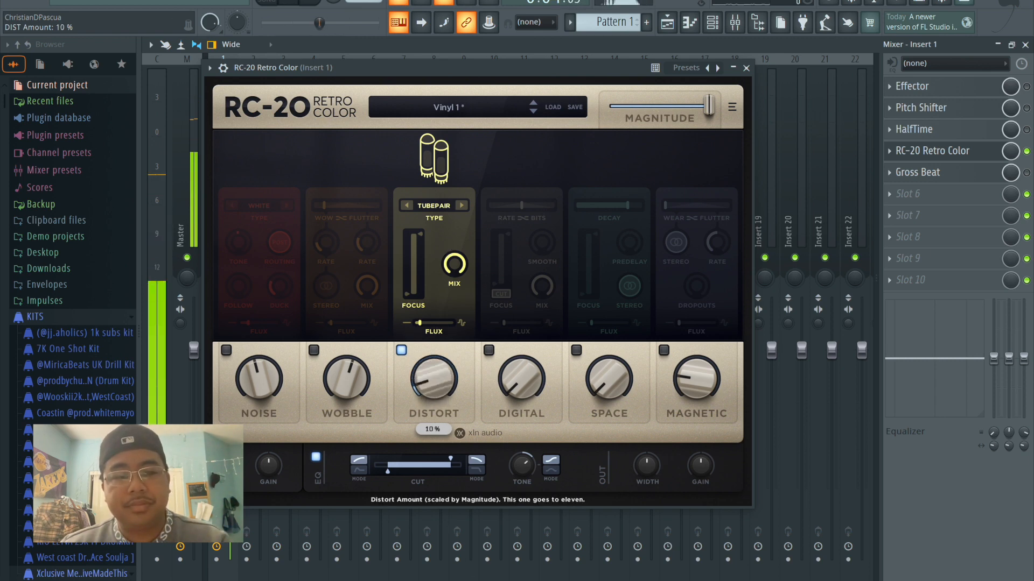
{"action": "left_click", "coordinate": [401, 351]}
Enable the Digital module, raise it to 64%, bring it down to 10% and turn it off.
{"action": "left_click", "coordinate": [489, 351]}
{"action": "left_click_drag", "start_coordinate": [520, 388], "coordinate": [528, 214]}
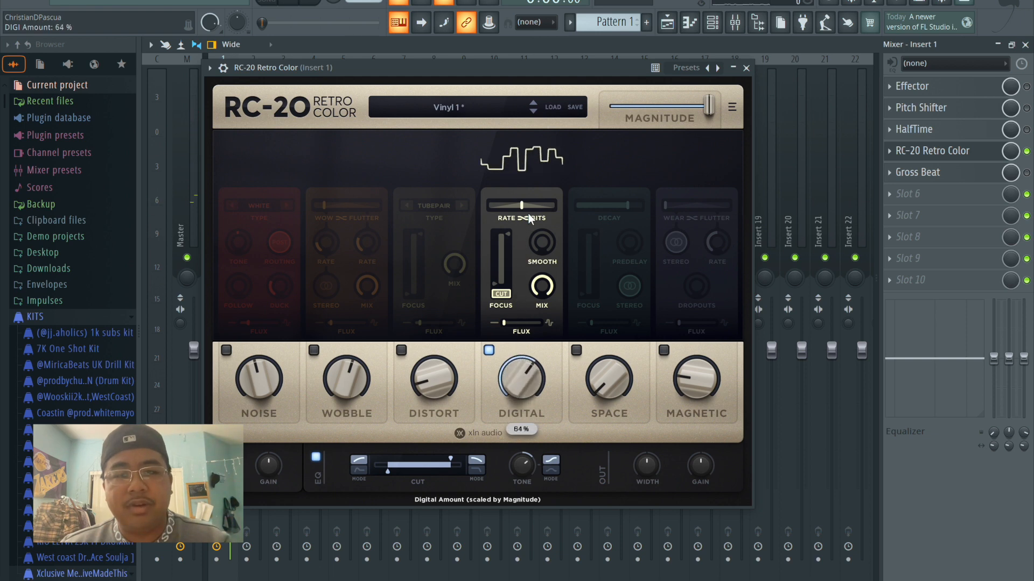
{"action": "left_click_drag", "start_coordinate": [527, 367], "coordinate": [539, 493]}
{"action": "left_click_drag", "start_coordinate": [525, 367], "coordinate": [526, 378]}
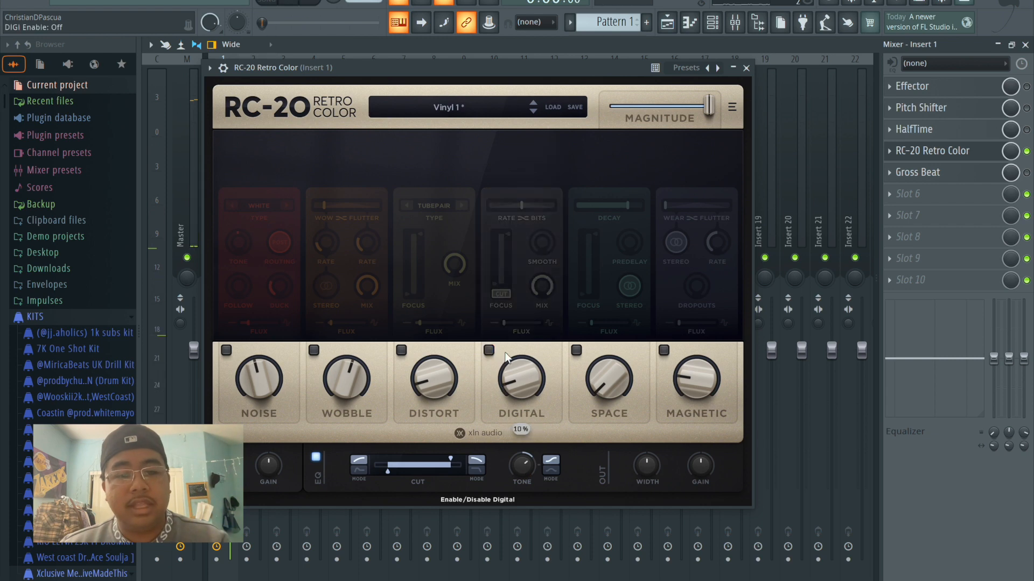
Enable the Space module, raise its amount to 46% during playback and bring it back to 0%.
{"action": "left_click", "coordinate": [576, 351]}
{"action": "left_click_drag", "start_coordinate": [610, 384], "coordinate": [601, 253]}
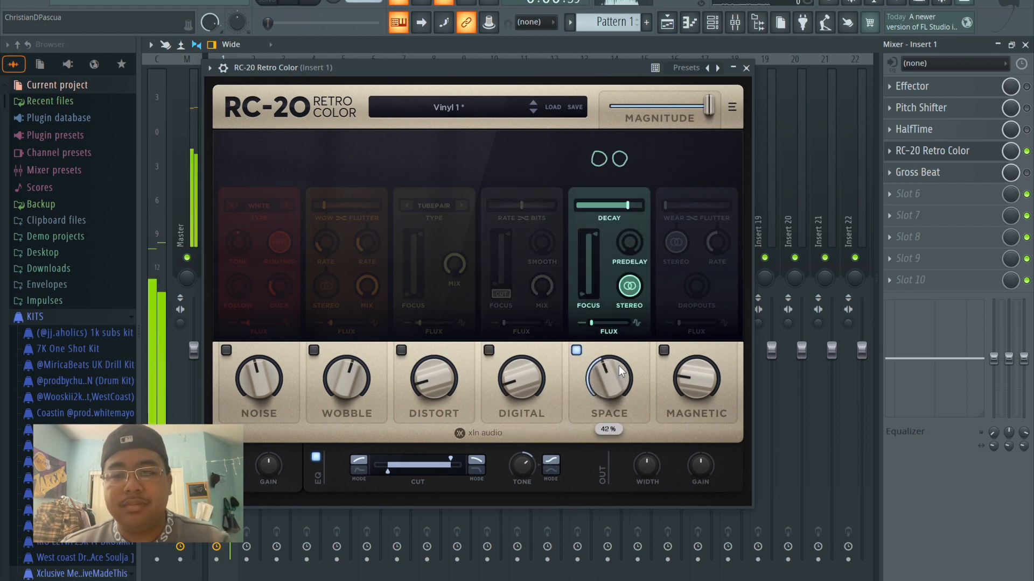
{"action": "scroll", "coordinate": [613, 368], "scroll_direction": "up", "scroll_amount": 4}
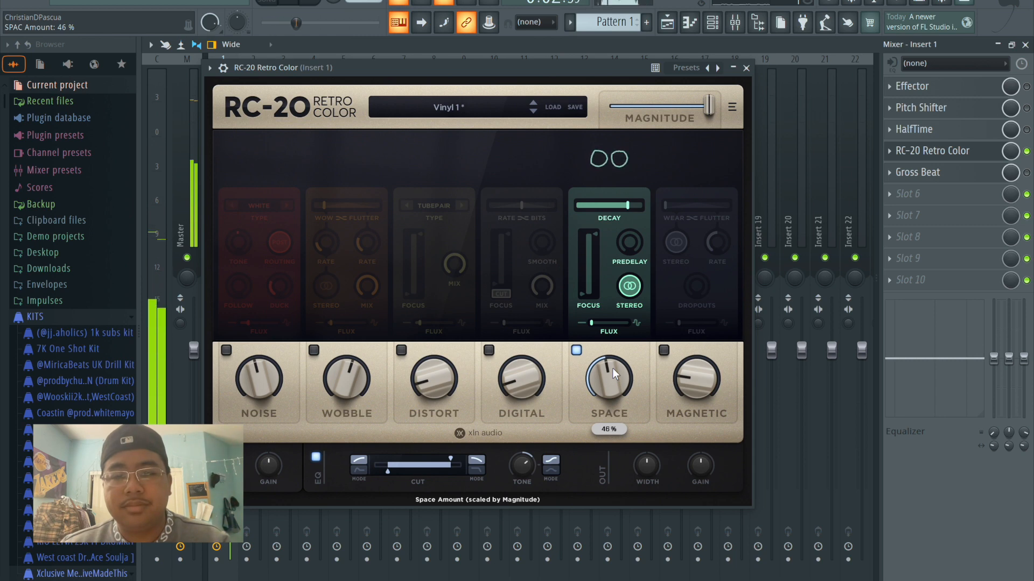
{"action": "left_click_drag", "start_coordinate": [612, 369], "coordinate": [637, 549]}
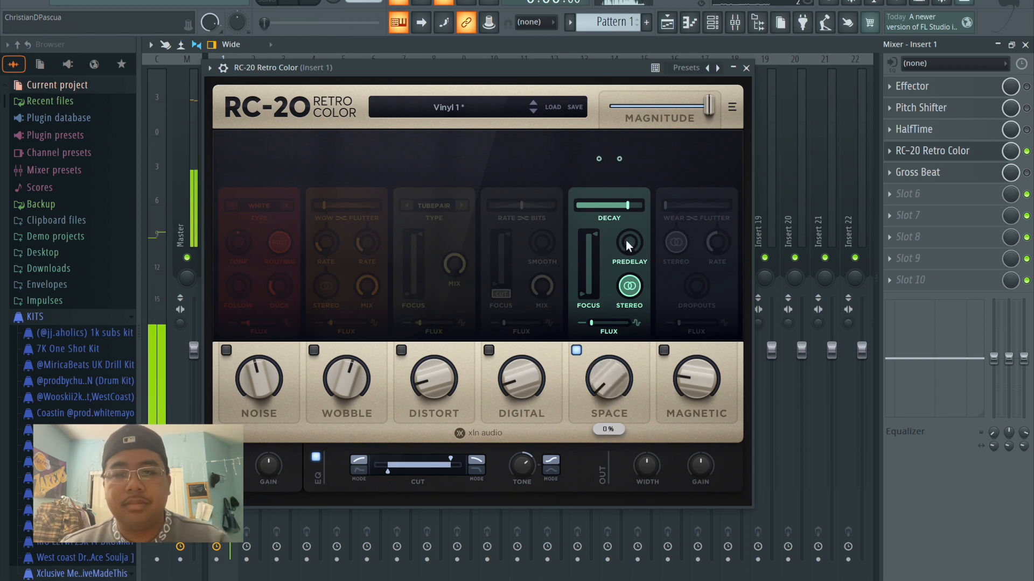
Lower the Magnetic amount slightly and turn off the Space and Magnetic modules.
{"action": "mouse_move", "coordinate": [696, 383]}
{"action": "left_mouse_down"}
{"action": "mouse_move", "coordinate": [677, 335]}
{"action": "mouse_move", "coordinate": [697, 338]}
{"action": "mouse_move", "coordinate": [701, 320]}
{"action": "mouse_move", "coordinate": [687, 400]}
{"action": "left_mouse_up"}
{"action": "left_click", "coordinate": [576, 350]}
{"action": "left_click", "coordinate": [664, 350]}
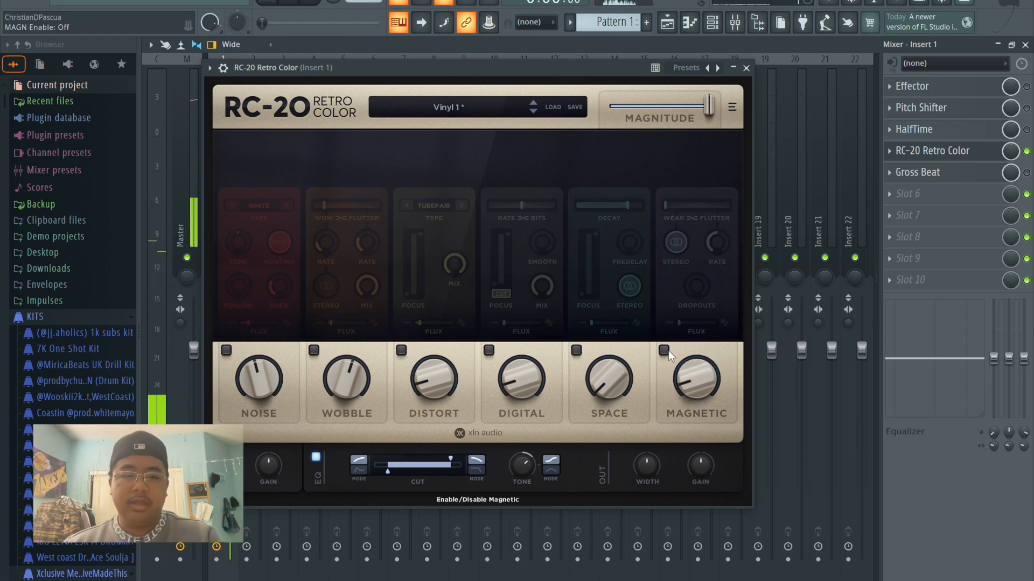
Raise the Space amount, audition the melody with Space and Wobble combined, and turn both modules off.
{"action": "left_click", "coordinate": [577, 350]}
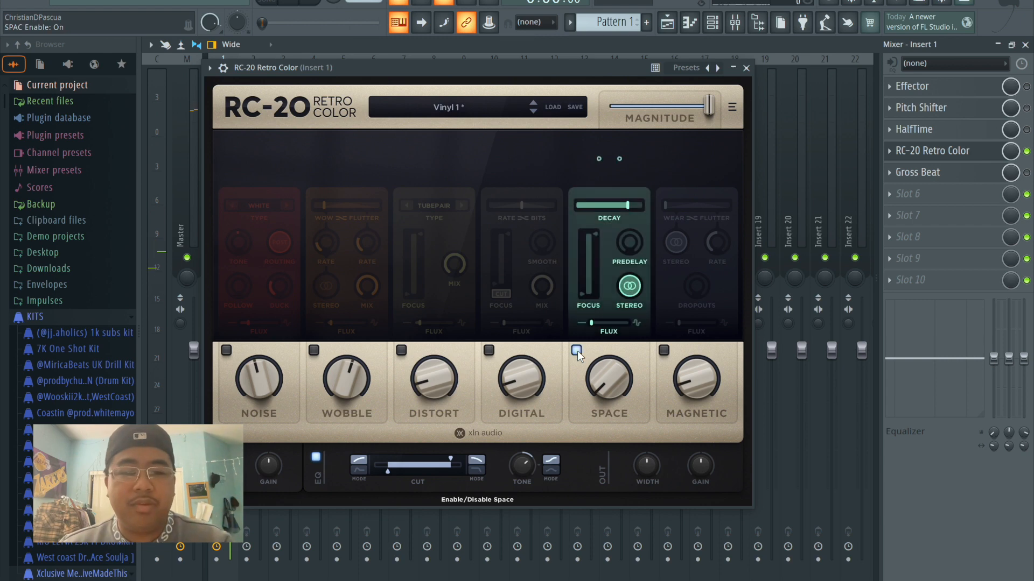
{"action": "left_click", "coordinate": [226, 350]}
{"action": "left_click_drag", "start_coordinate": [578, 376], "coordinate": [594, 224]}
{"action": "left_click", "coordinate": [250, 350]}
{"action": "left_click", "coordinate": [314, 350]}
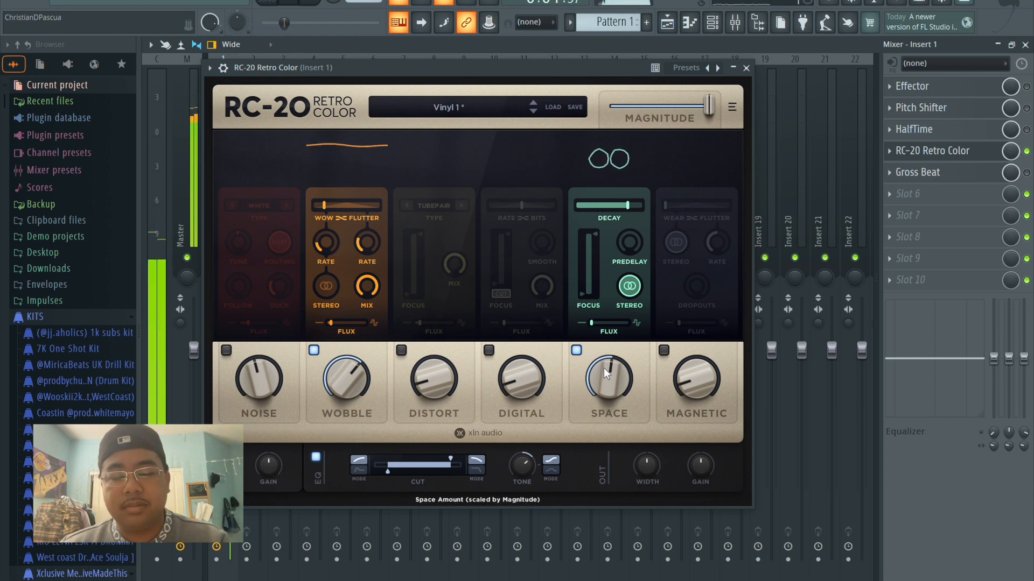
{"action": "left_click", "coordinate": [576, 350]}
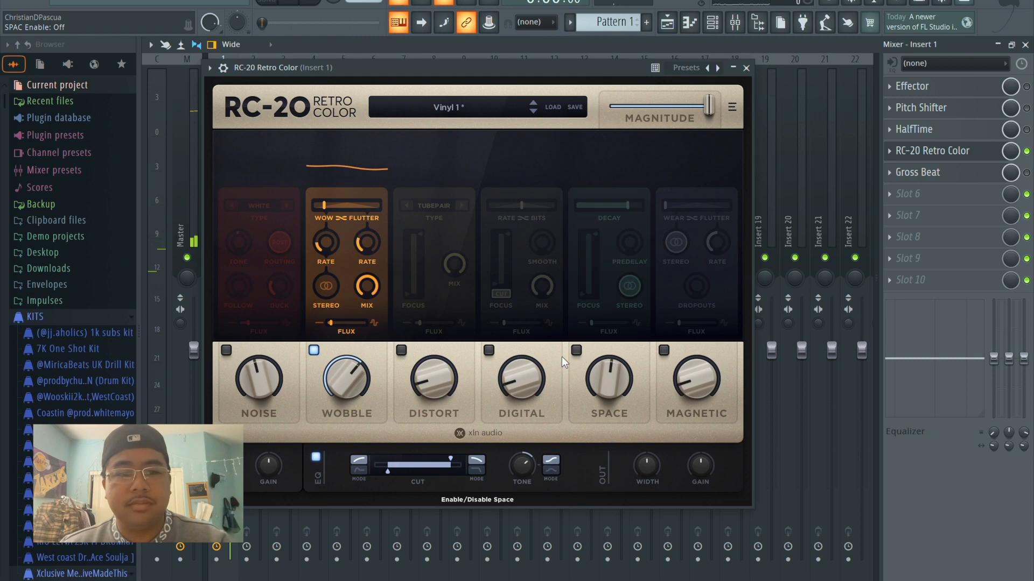
{"action": "left_click", "coordinate": [314, 351]}
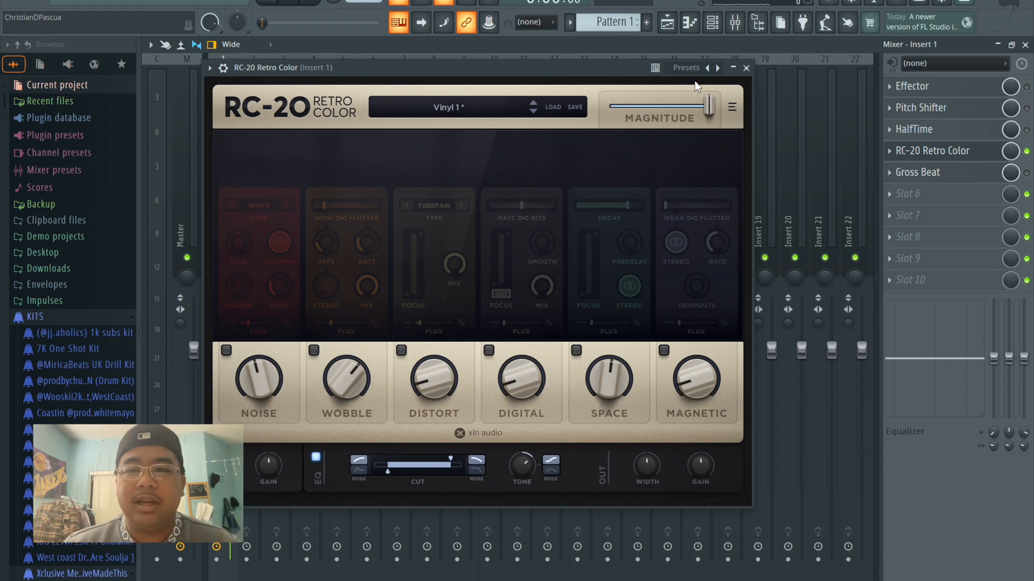
Turn the Space module back on, lower the Noise amount and close RC-20 Retro Color.
{"action": "left_click", "coordinate": [685, 69]}
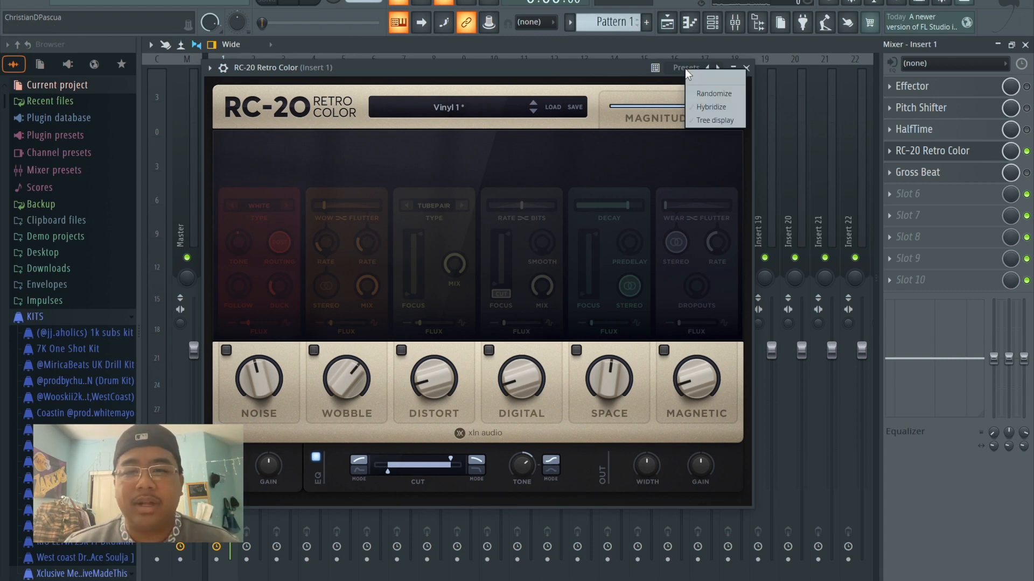
{"action": "left_click", "coordinate": [612, 292]}
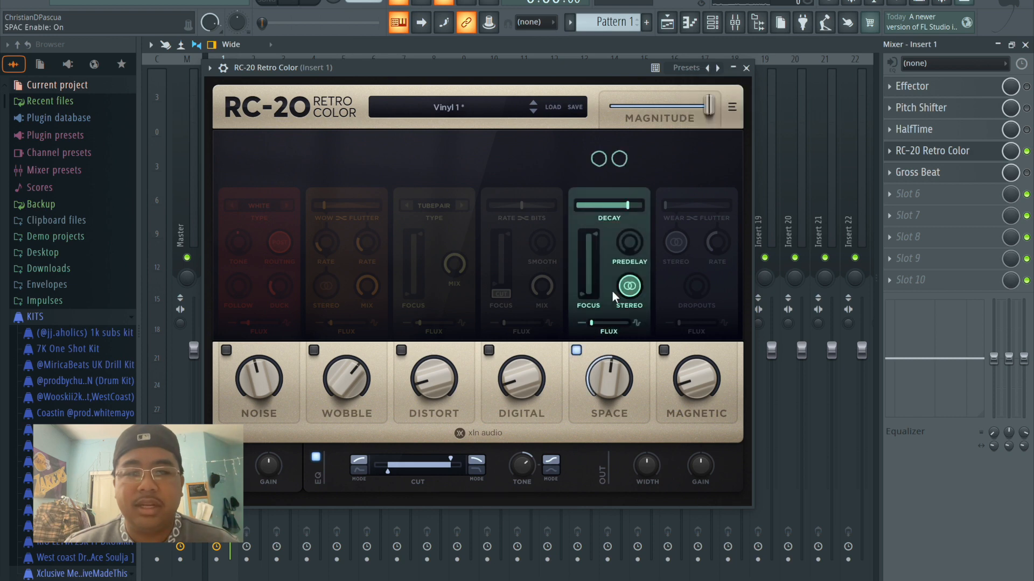
{"action": "left_click", "coordinate": [289, 214]}
{"action": "left_click_drag", "start_coordinate": [275, 374], "coordinate": [301, 551]}
{"action": "left_click", "coordinate": [746, 67]}
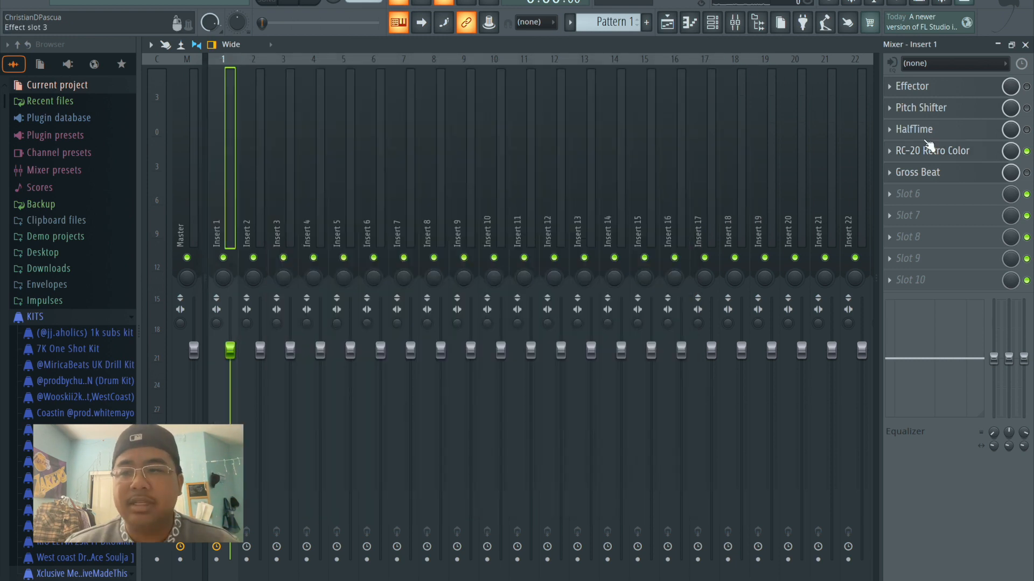
Switch Insert 1 from RC-20 Retro Color to Gross Beat, and select the Sidechain preset for Gross Beat's volume.
{"action": "left_click", "coordinate": [1027, 172]}
{"action": "left_click", "coordinate": [942, 173]}
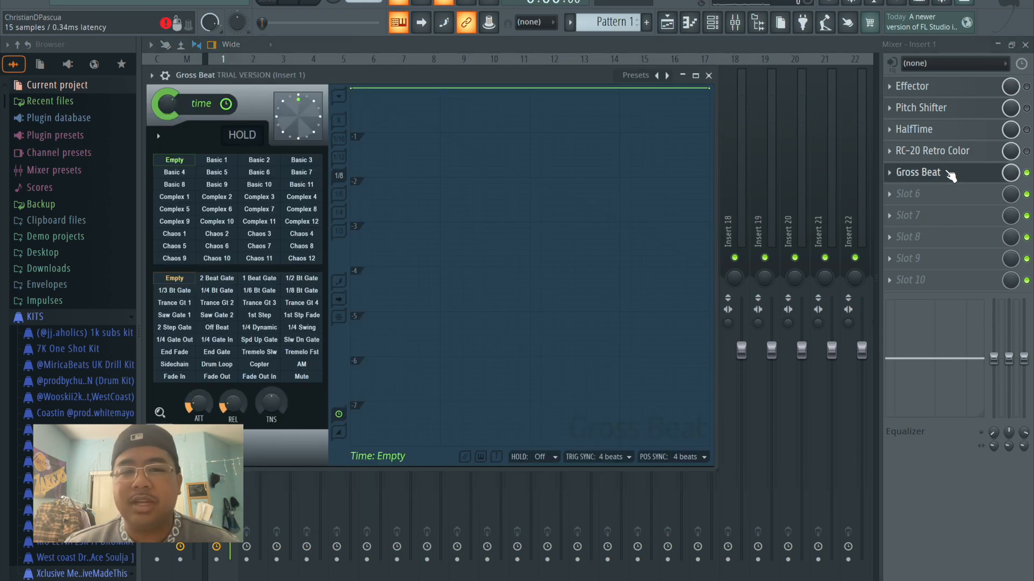
{"action": "left_click_drag", "start_coordinate": [418, 78], "coordinate": [467, 69]}
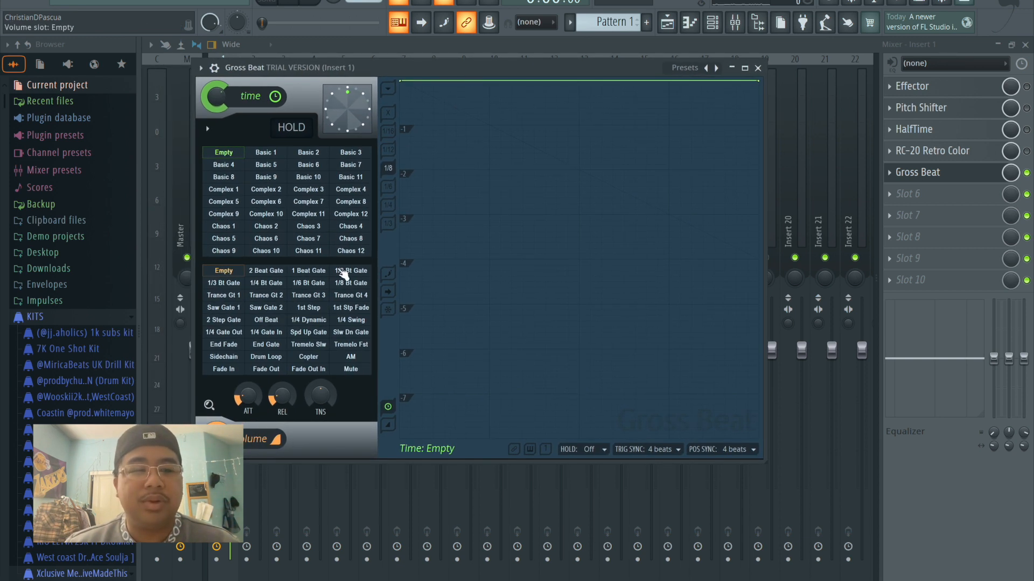
{"action": "left_click", "coordinate": [223, 356]}
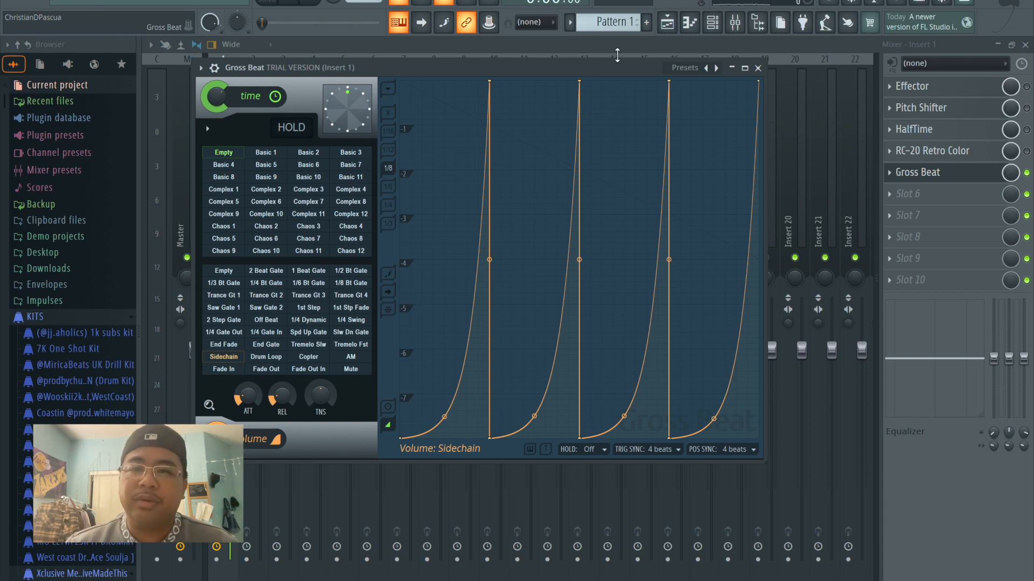
Reopen Gross Beat from the mixer and audition the melody with the Sidechain volume preset.
{"action": "left_click", "coordinate": [667, 24]}
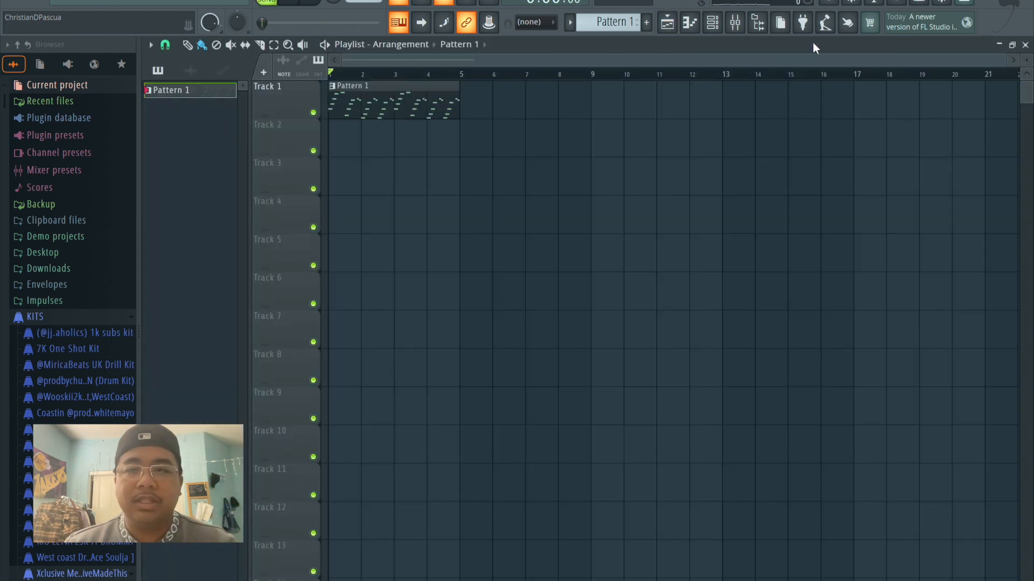
{"action": "left_click", "coordinate": [751, 30]}
{"action": "left_click", "coordinate": [953, 173]}
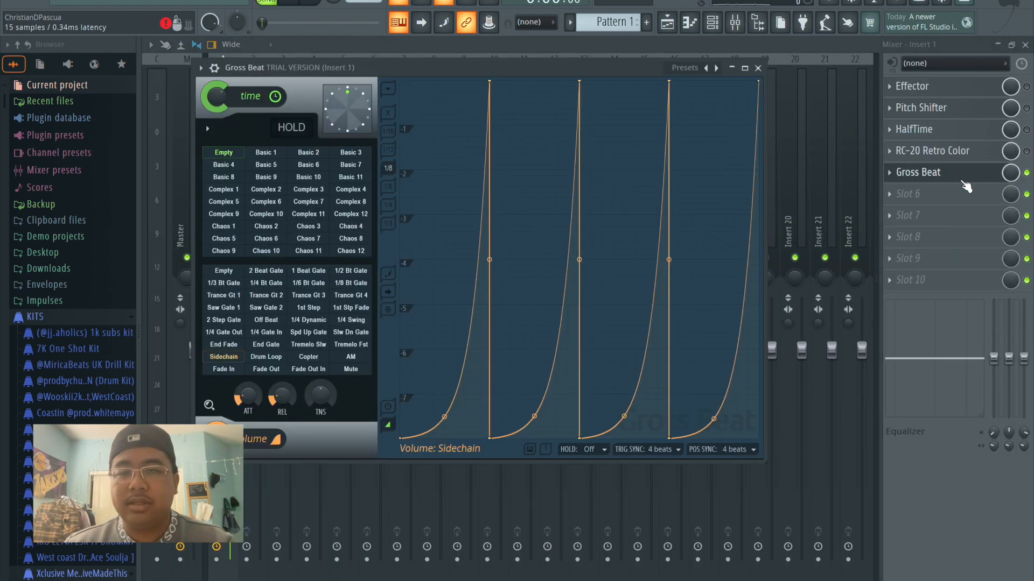
{"action": "left_click_drag", "start_coordinate": [506, 75], "coordinate": [554, 66]}
{"action": "key", "text": "space"}
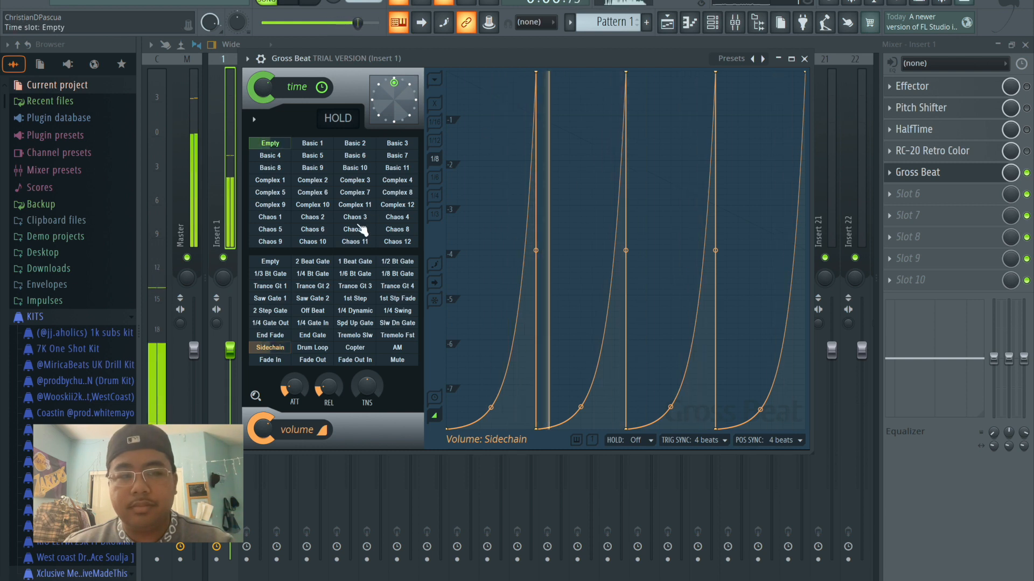
{"action": "key", "text": "space"}
Set Gross Beat's volume slot to Empty and choose the Basic 10 time slot.
{"action": "left_click", "coordinate": [270, 263]}
{"action": "left_click", "coordinate": [271, 205]}
{"action": "left_click", "coordinate": [269, 218]}
{"action": "left_click", "coordinate": [268, 195]}
{"action": "left_click", "coordinate": [267, 185]}
{"action": "left_click", "coordinate": [388, 168]}
{"action": "left_click", "coordinate": [358, 181]}
{"action": "left_click", "coordinate": [360, 169]}
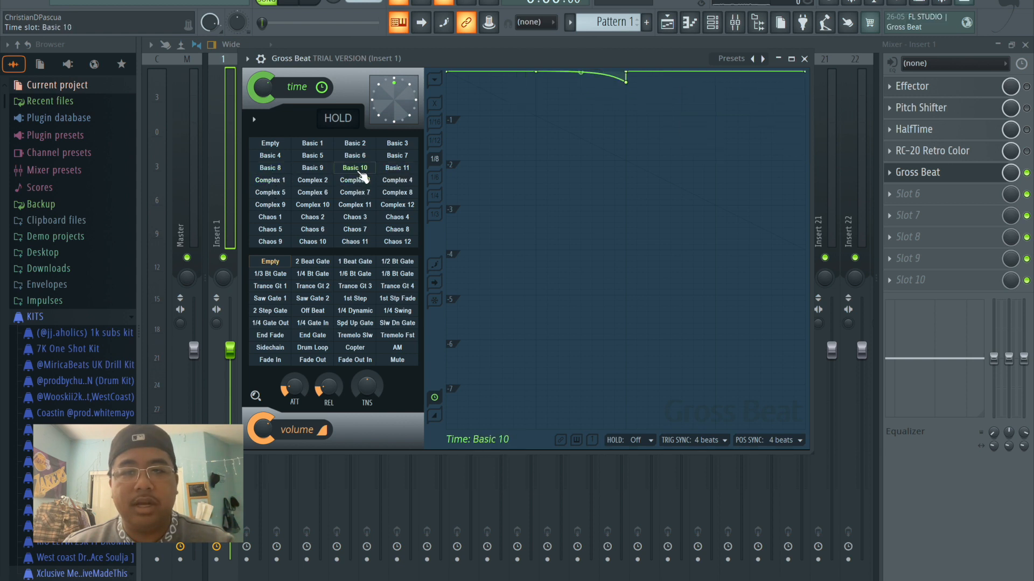
Compare the Complex 8 and Complex 12 time slots, then return to Basic 10 and audition it.
{"action": "left_click", "coordinate": [397, 194]}
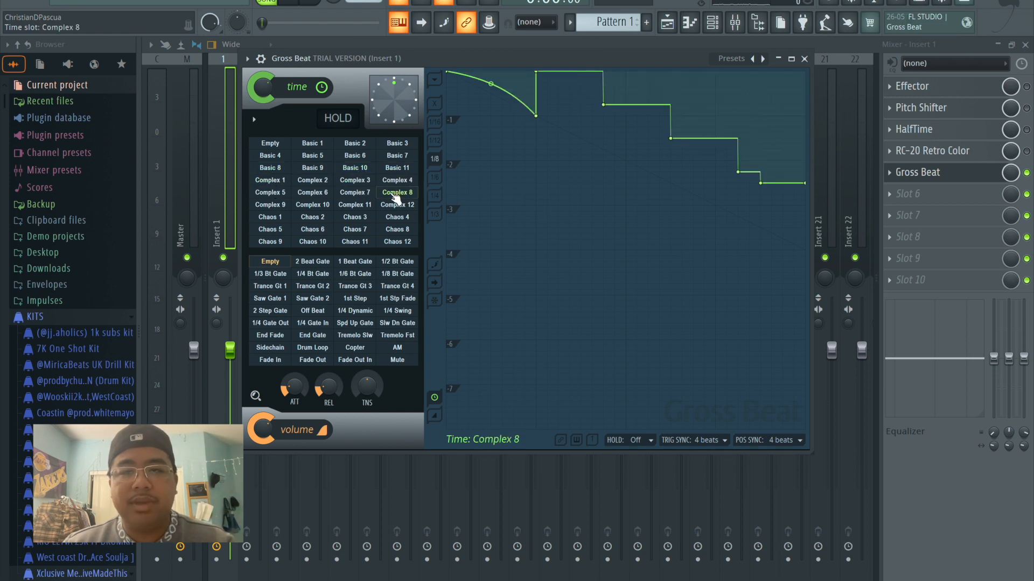
{"action": "left_click", "coordinate": [395, 204]}
{"action": "left_click", "coordinate": [357, 168]}
{"action": "left_click", "coordinate": [358, 181]}
{"action": "left_click", "coordinate": [357, 168]}
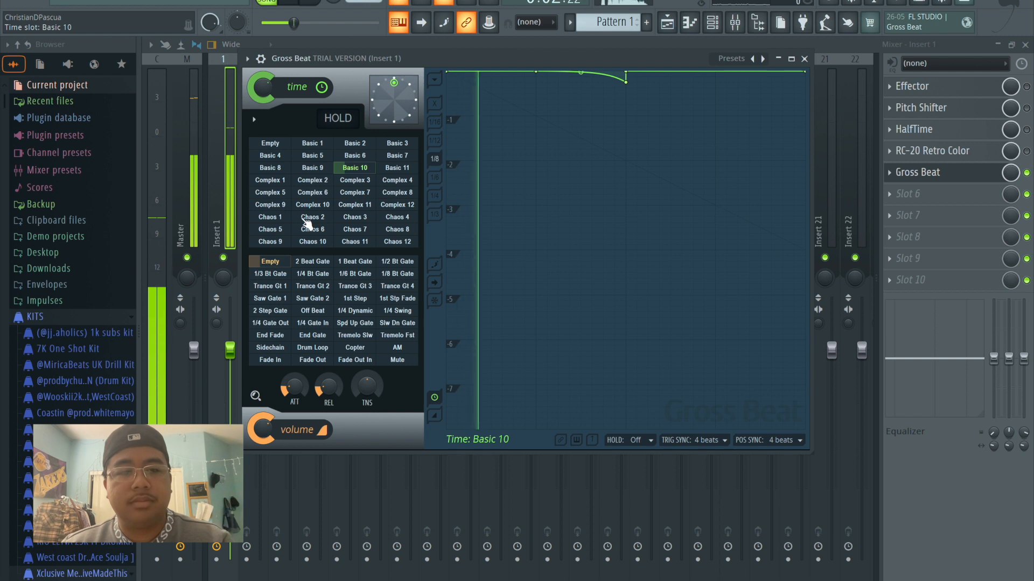
Switch Gross Beat to the Chaos 5 time slot, audition the melody and close the plugin.
{"action": "left_click", "coordinate": [397, 194]}
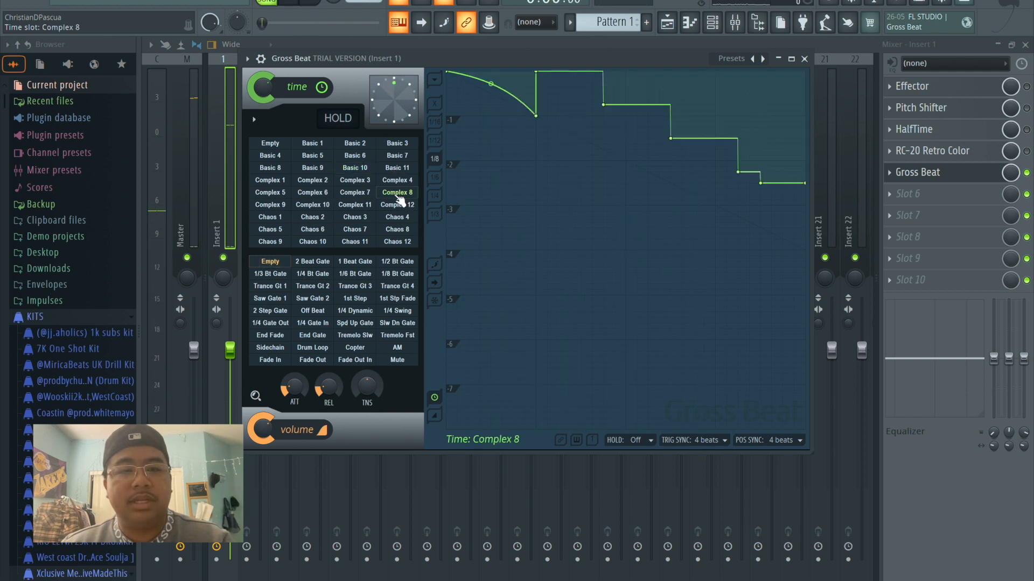
{"action": "left_click_drag", "start_coordinate": [396, 200], "coordinate": [276, 237]}
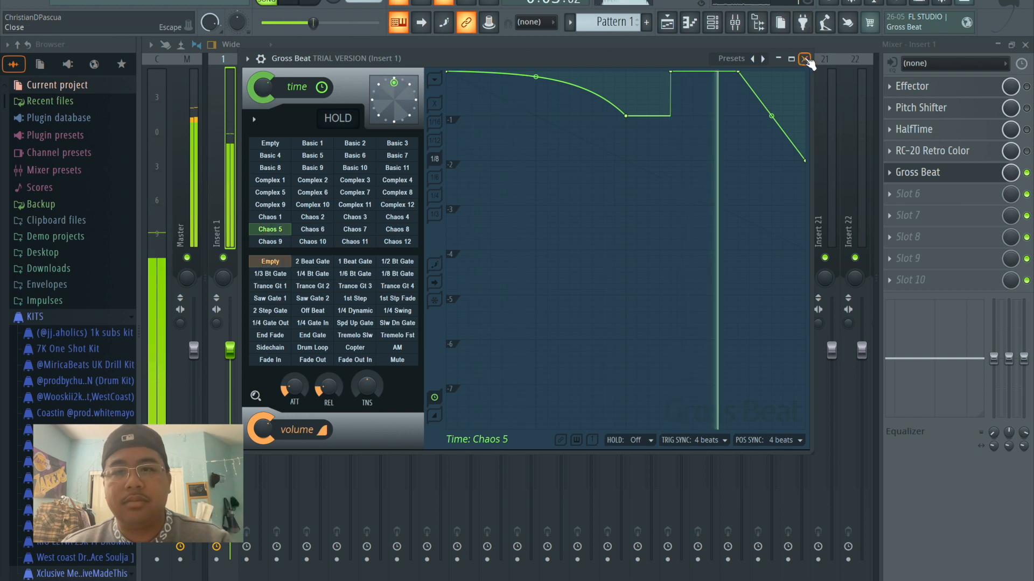
{"action": "key", "text": "space"}
{"action": "left_click_drag", "start_coordinate": [625, 116], "coordinate": [617, 50]}
Create an automation clip for Gross Beat's mix level and bring it into view in the playlist.
{"action": "left_click", "coordinate": [735, 22]}
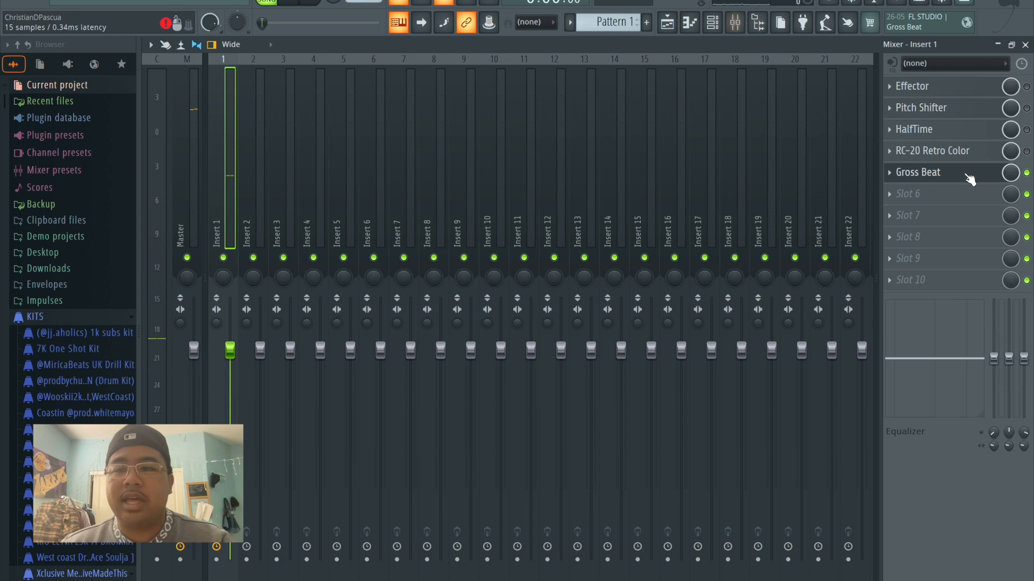
{"action": "right_click", "coordinate": [1011, 171]}
{"action": "left_click", "coordinate": [1004, 264]}
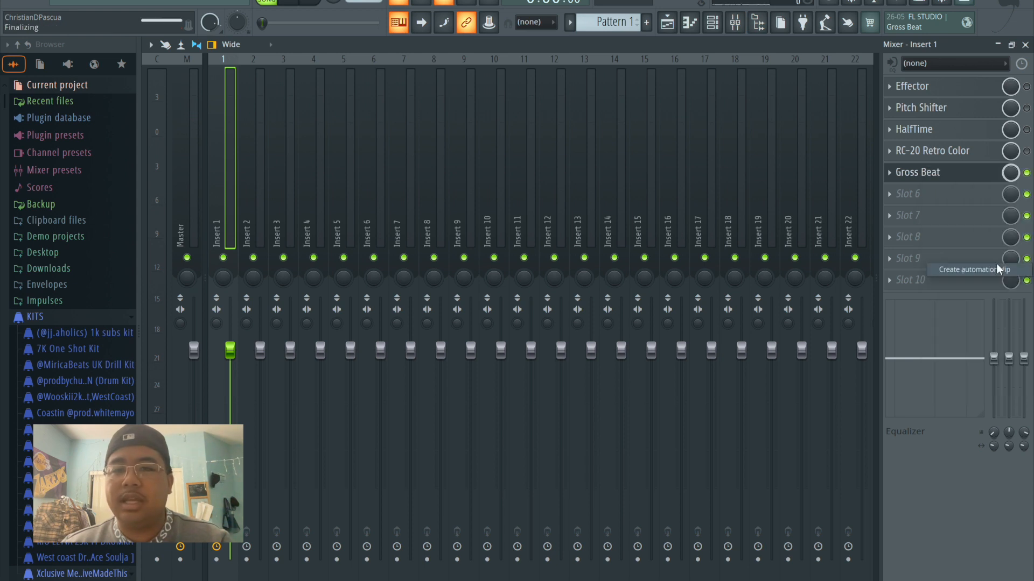
{"action": "left_click", "coordinate": [679, 20]}
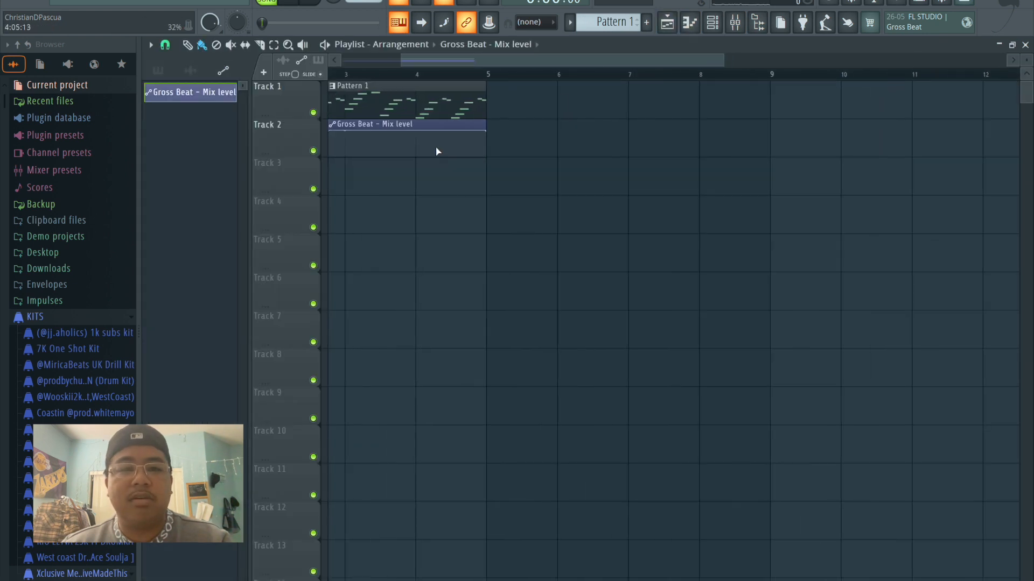
{"action": "left_click_drag", "start_coordinate": [490, 63], "coordinate": [428, 63]}
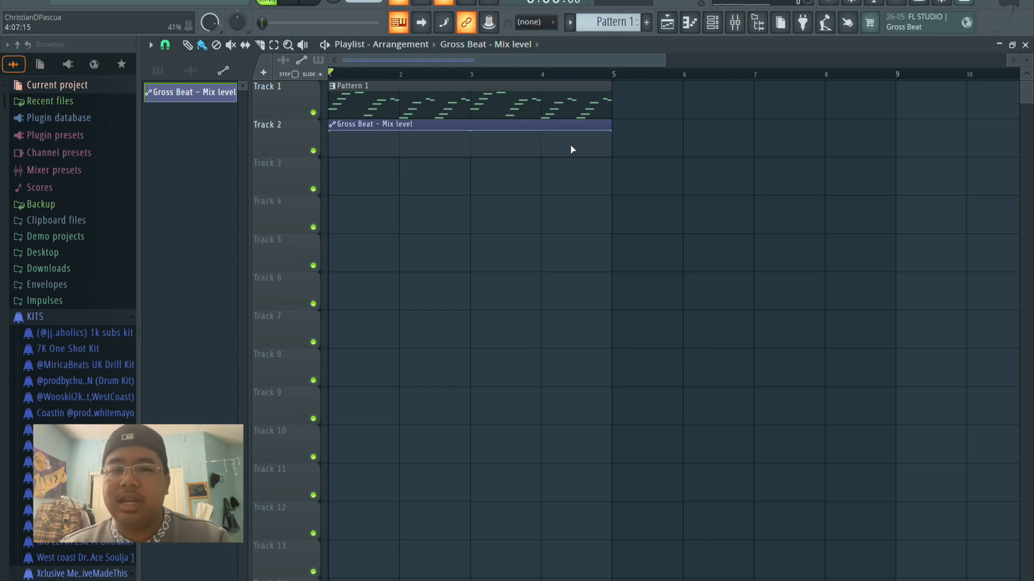
Shape the Gross Beat mix level clip to stay at 0% until bar 4 and rise to its end at bar 5.
{"action": "right_click", "coordinate": [547, 151]}
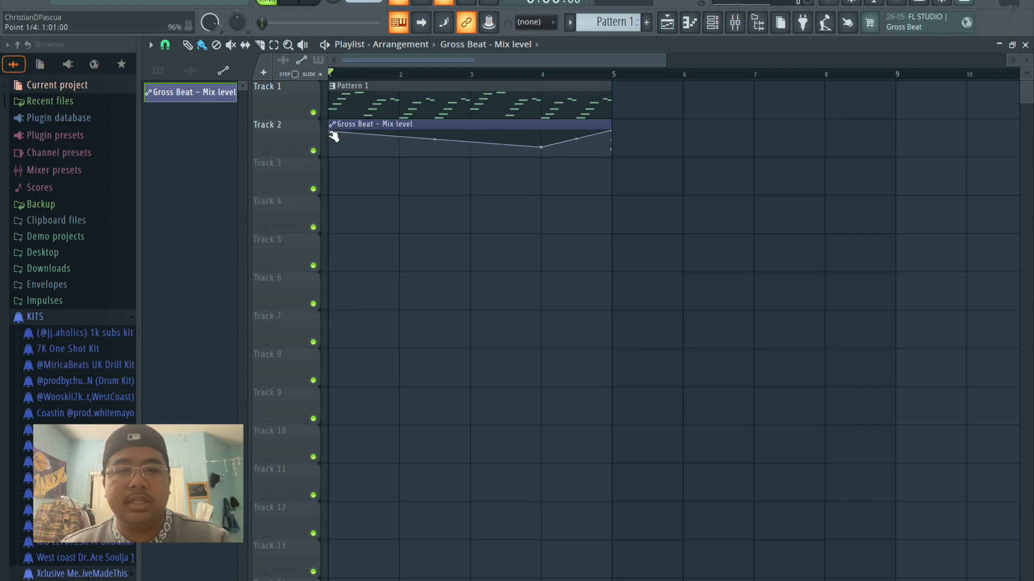
{"action": "left_click_drag", "start_coordinate": [333, 135], "coordinate": [334, 156]}
{"action": "left_click_drag", "start_coordinate": [547, 149], "coordinate": [547, 156]}
Play the arrangement from bar 4 to audition the Gross Beat mix level automation.
{"action": "left_click", "coordinate": [542, 73]}
{"action": "key", "text": "space"}
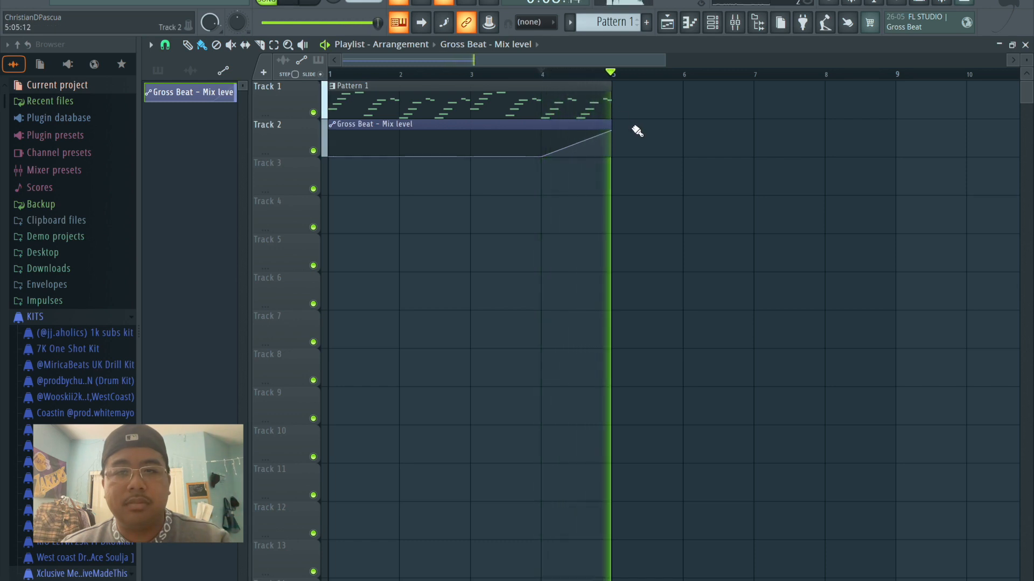
{"action": "key", "text": "space"}
Place a second Pattern 1 clip on Track 1 directly after the first, starting at bar 5.
{"action": "left_click", "coordinate": [542, 100]}
{"action": "left_click_drag", "start_coordinate": [696, 106], "coordinate": [636, 112]}
{"action": "right_click", "coordinate": [664, 290]}
{"action": "scroll", "coordinate": [664, 285], "scroll_direction": "down", "scroll_amount": 6}
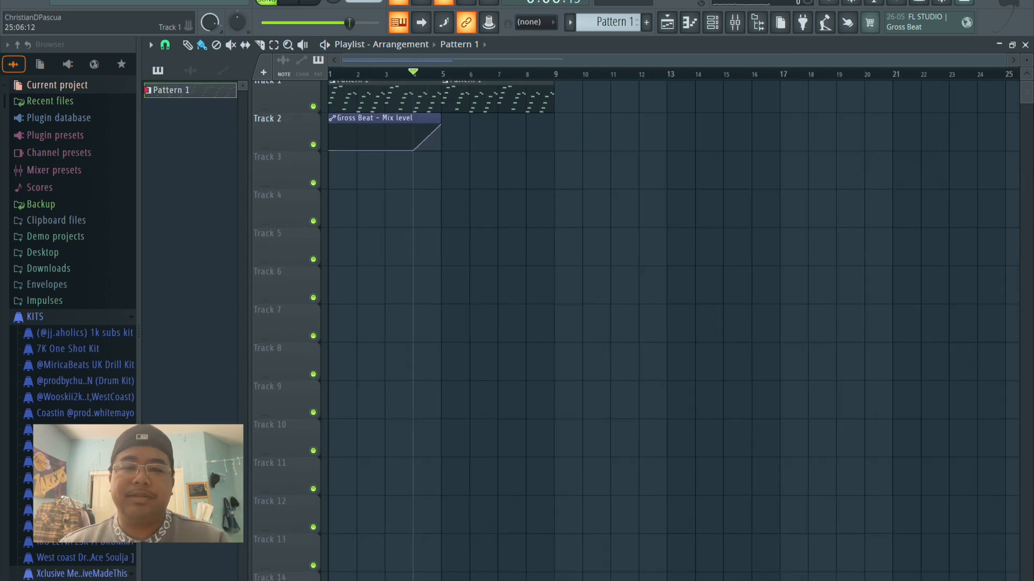
{"action": "left_click", "coordinate": [369, 118]}
Turn on Effector on Insert 1, switch its FX Bypass control to 100.0 and set the rate to 1/2.
{"action": "left_click", "coordinate": [735, 23]}
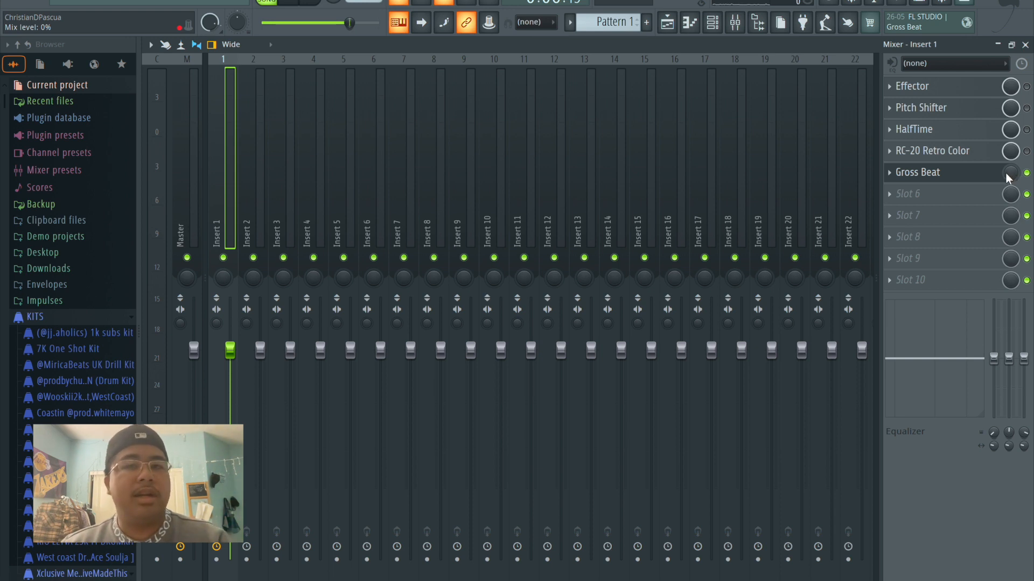
{"action": "left_click", "coordinate": [1028, 87]}
{"action": "left_click", "coordinate": [986, 87]}
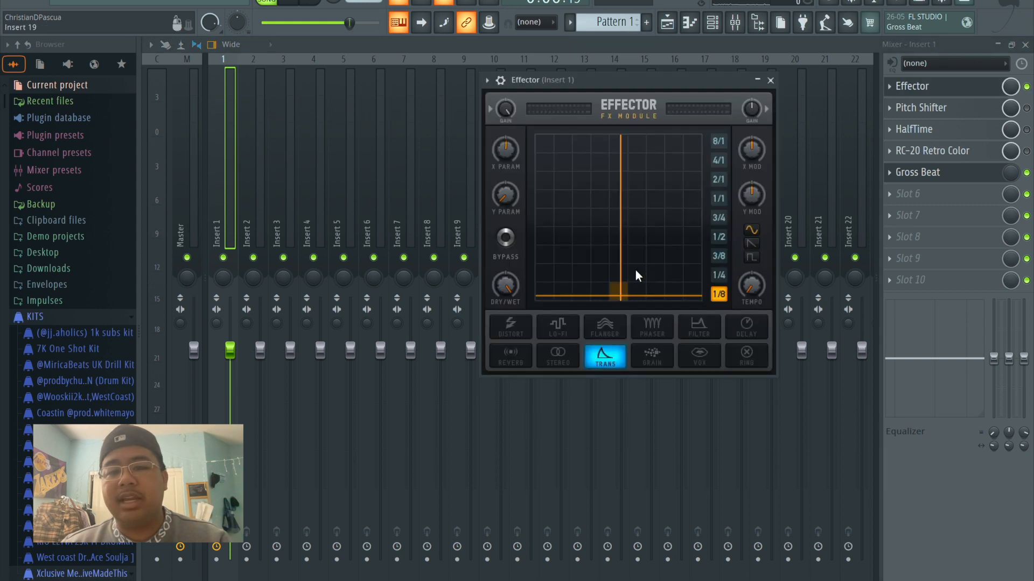
{"action": "left_click", "coordinate": [507, 237]}
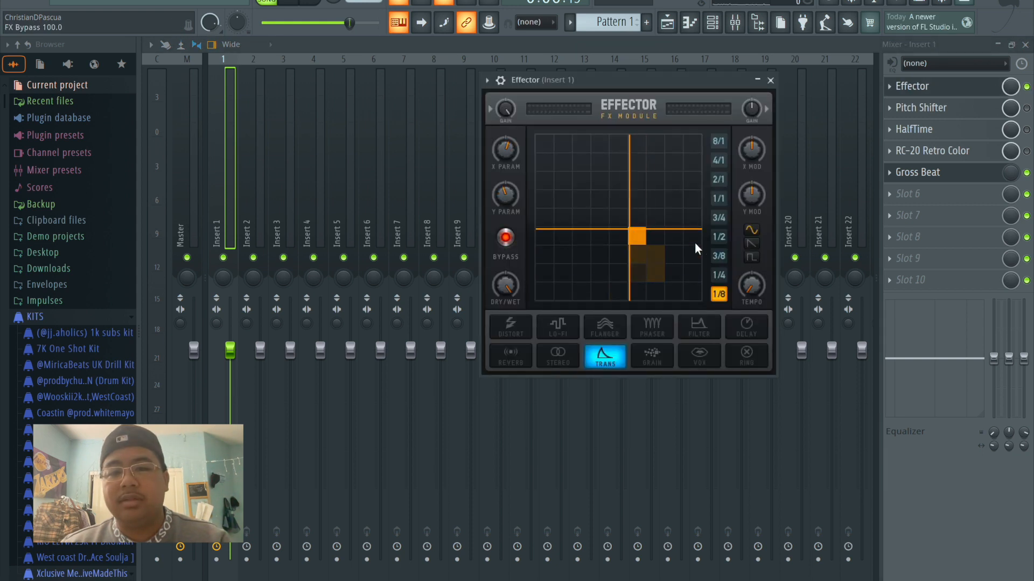
{"action": "left_click", "coordinate": [719, 238]}
{"action": "left_click_drag", "start_coordinate": [633, 232], "coordinate": [617, 238]}
{"action": "left_click", "coordinate": [987, 87]}
Create an automation clip for Effector's mix level and shorten it to end at bar 5 on Track 3.
{"action": "right_click", "coordinate": [1015, 86]}
{"action": "left_click", "coordinate": [1012, 85]}
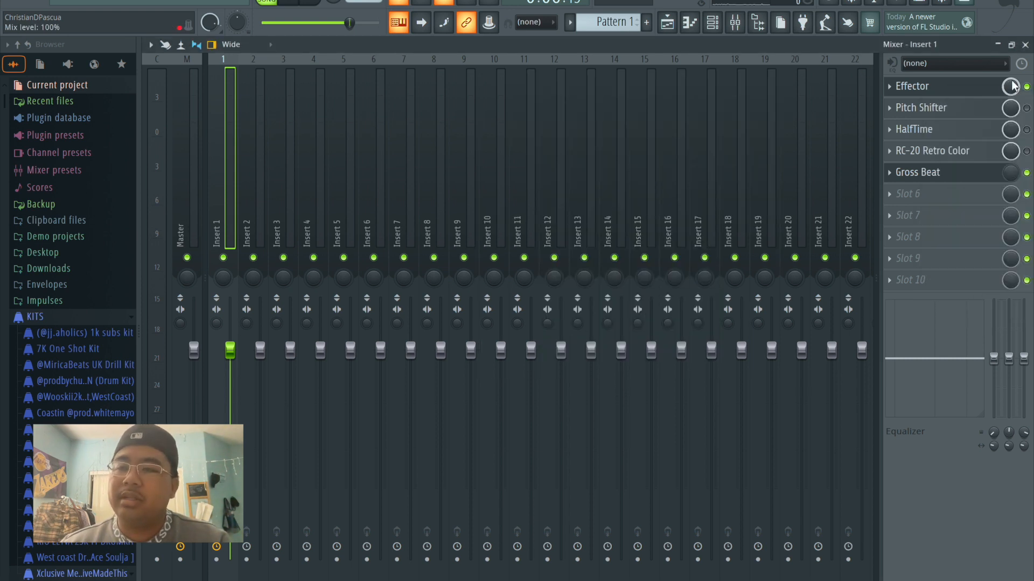
{"action": "right_click", "coordinate": [1011, 87]}
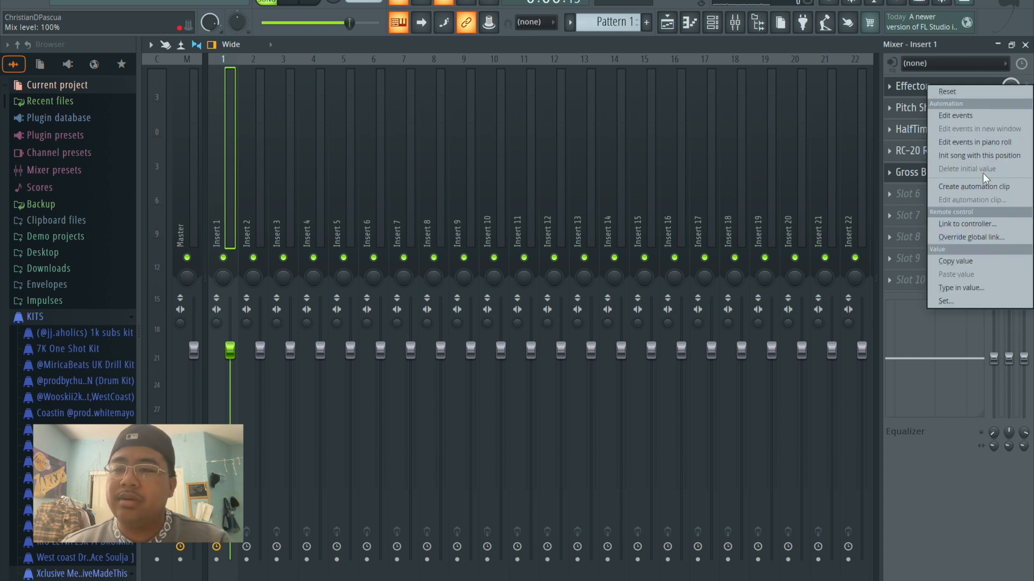
{"action": "left_click", "coordinate": [981, 187]}
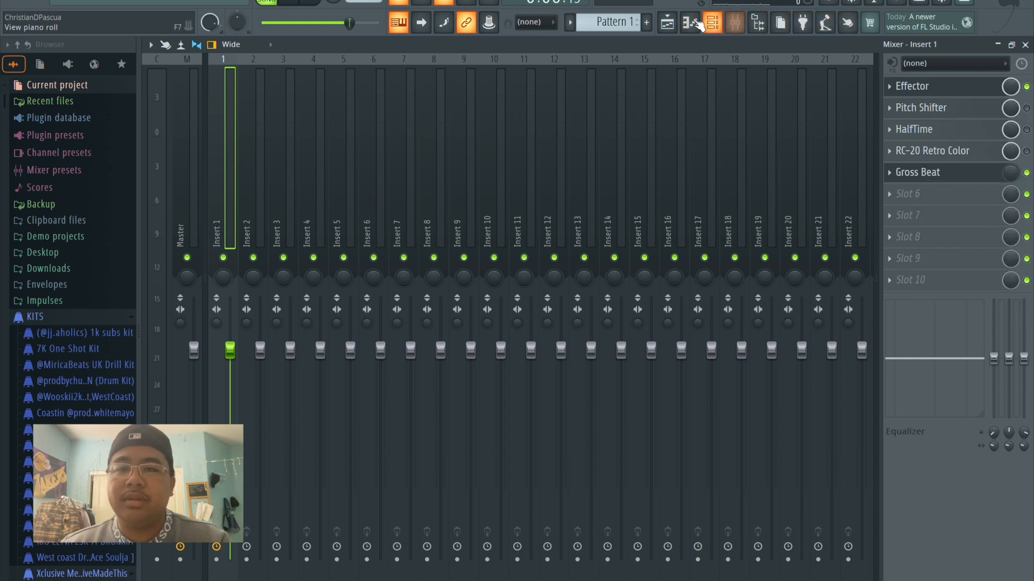
{"action": "left_click", "coordinate": [678, 22]}
{"action": "left_click_drag", "start_coordinate": [551, 156], "coordinate": [440, 156]}
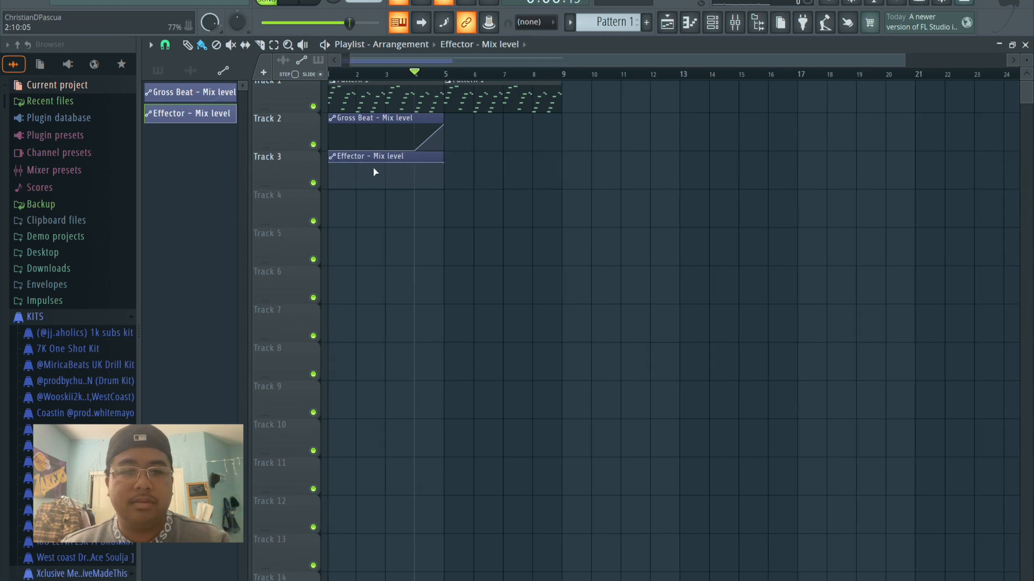
Shape the Effector mix level clip to stay at 0% until bar 4 and rise to its end at bar 5.
{"action": "scroll", "coordinate": [375, 169], "scroll_direction": "up", "scroll_amount": 4}
{"action": "right_click", "coordinate": [467, 172]}
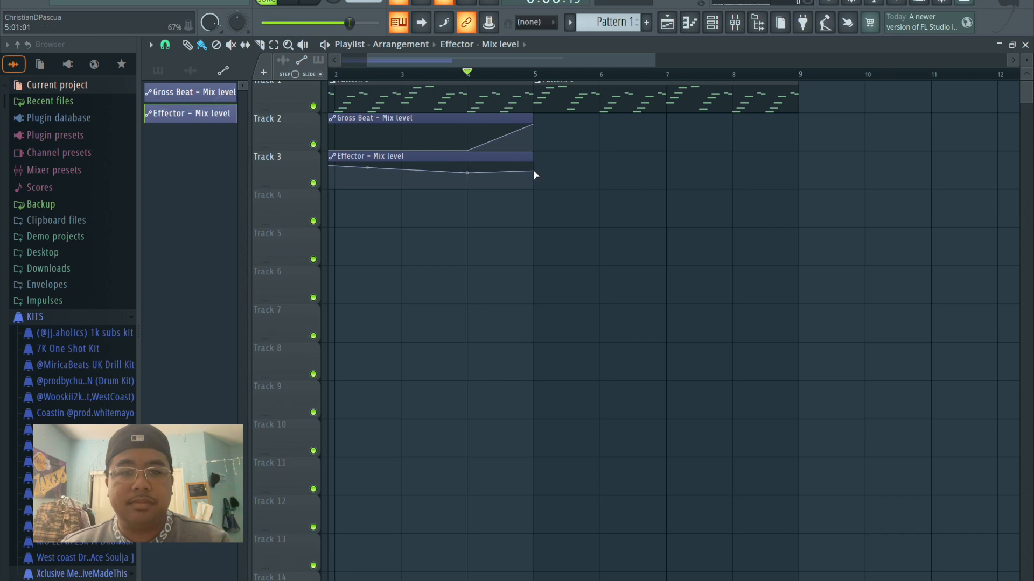
{"action": "left_click_drag", "start_coordinate": [466, 173], "coordinate": [473, 189]}
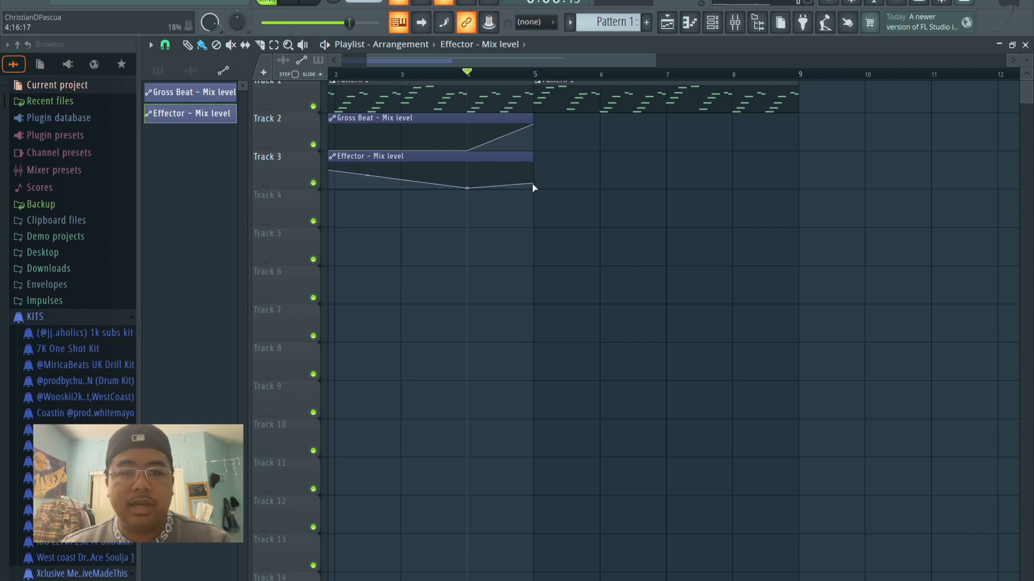
{"action": "left_click_drag", "start_coordinate": [537, 187], "coordinate": [537, 143]}
{"action": "scroll", "coordinate": [488, 207], "scroll_direction": "up", "scroll_amount": 1}
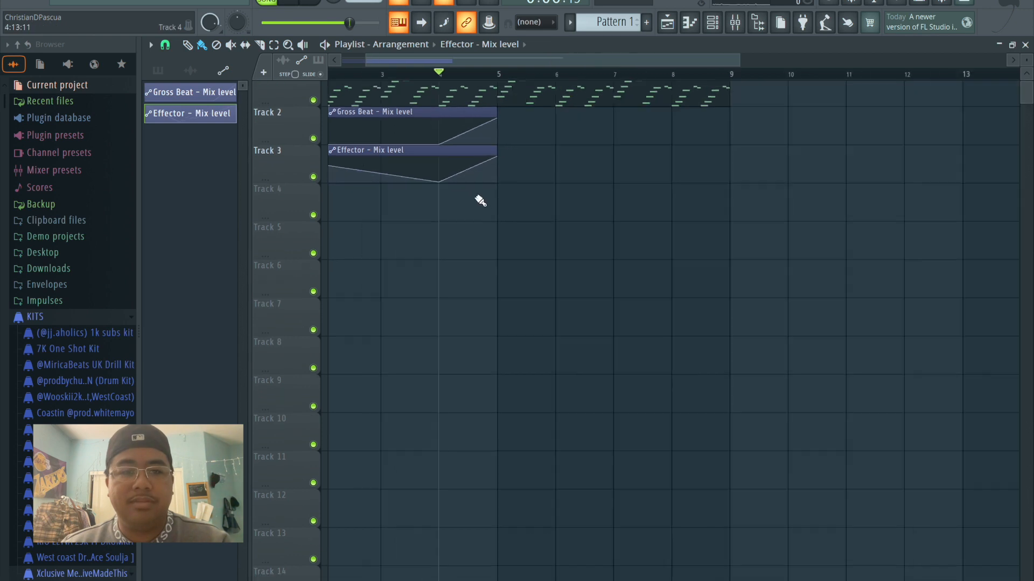
{"action": "scroll", "coordinate": [487, 207], "scroll_direction": "down", "scroll_amount": 3}
{"action": "left_click_drag", "start_coordinate": [331, 133], "coordinate": [328, 184]}
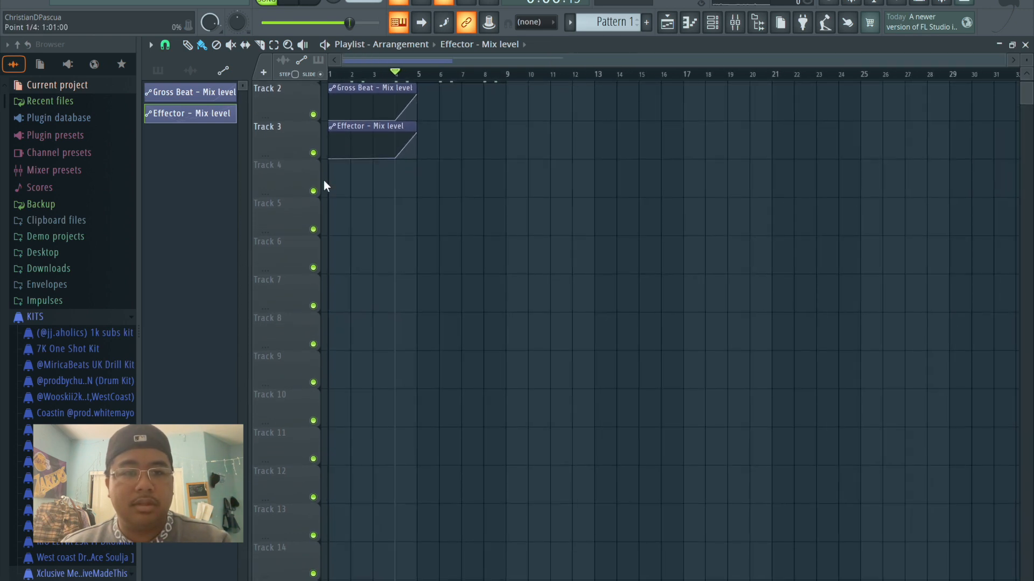
Play the arrangement from the start to hear the Gross Beat and Effector automations together.
{"action": "left_click", "coordinate": [330, 74]}
{"action": "key", "text": "space"}
{"action": "scroll", "coordinate": [412, 245], "scroll_direction": "up", "scroll_amount": 1}
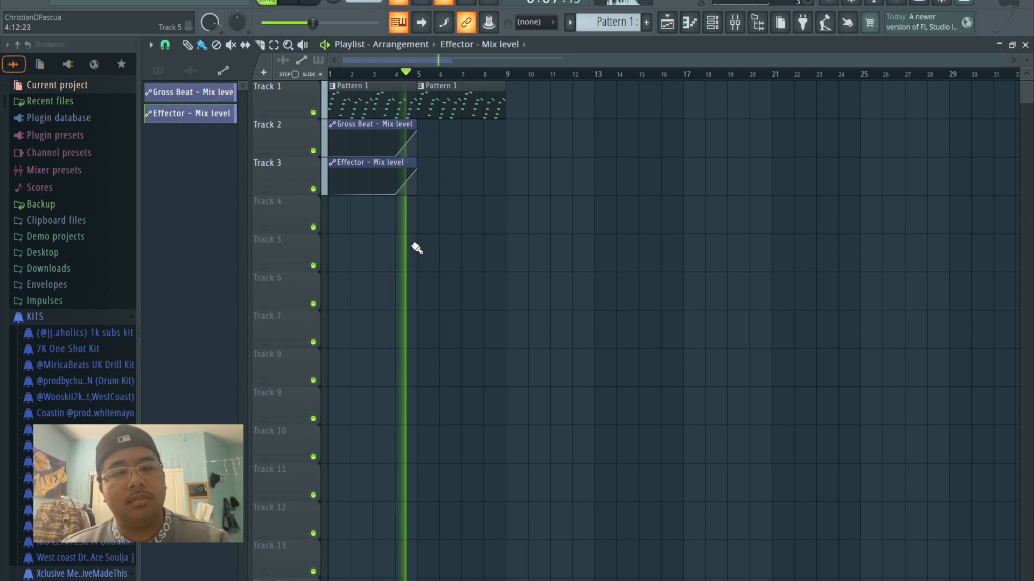
{"action": "key", "text": "space"}
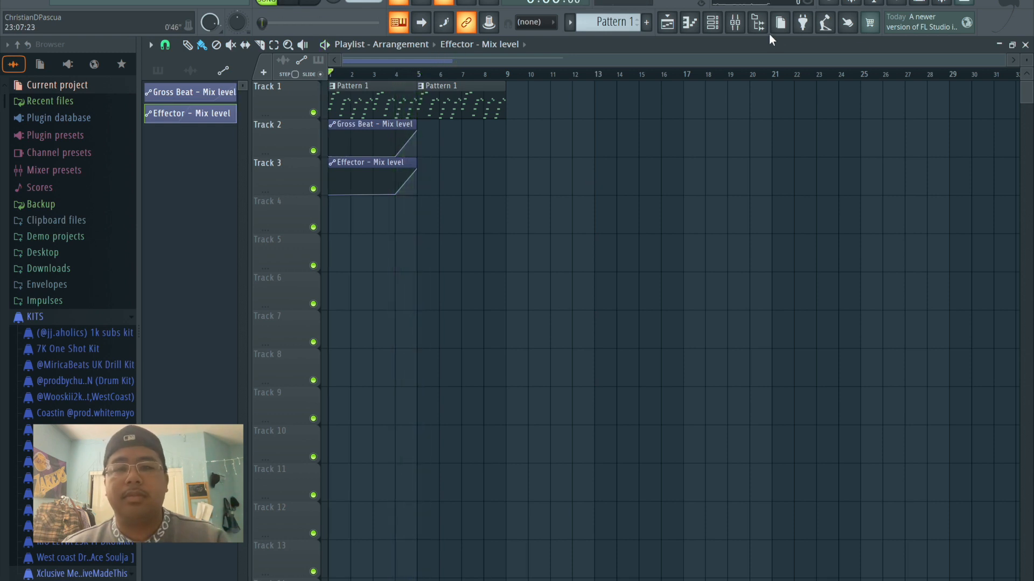
Reopen Effector from the mixer and switch its FX Bypass control to 0.0.
{"action": "left_click", "coordinate": [734, 23]}
{"action": "left_click", "coordinate": [968, 89]}
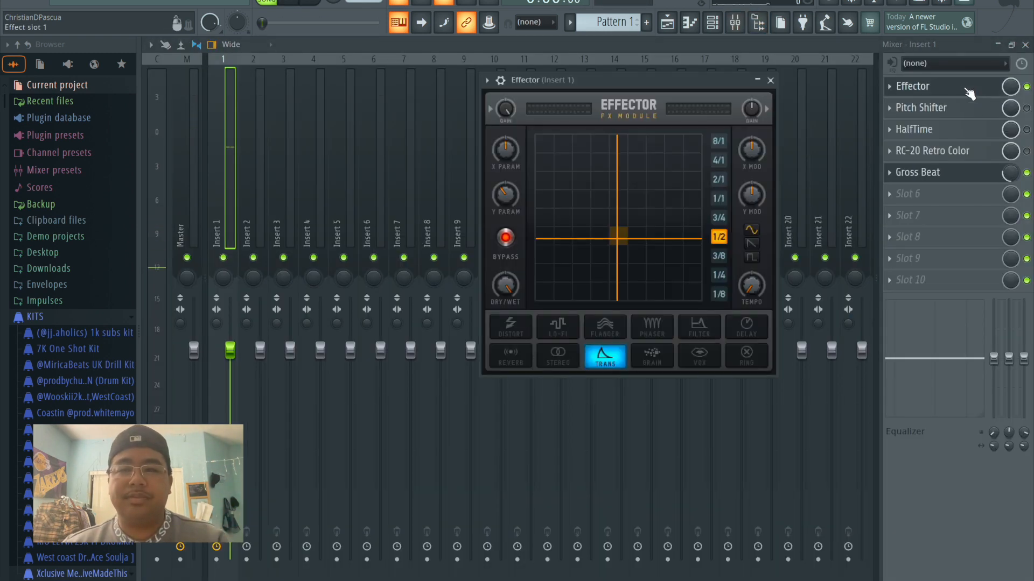
{"action": "left_click_drag", "start_coordinate": [534, 239], "coordinate": [625, 295]}
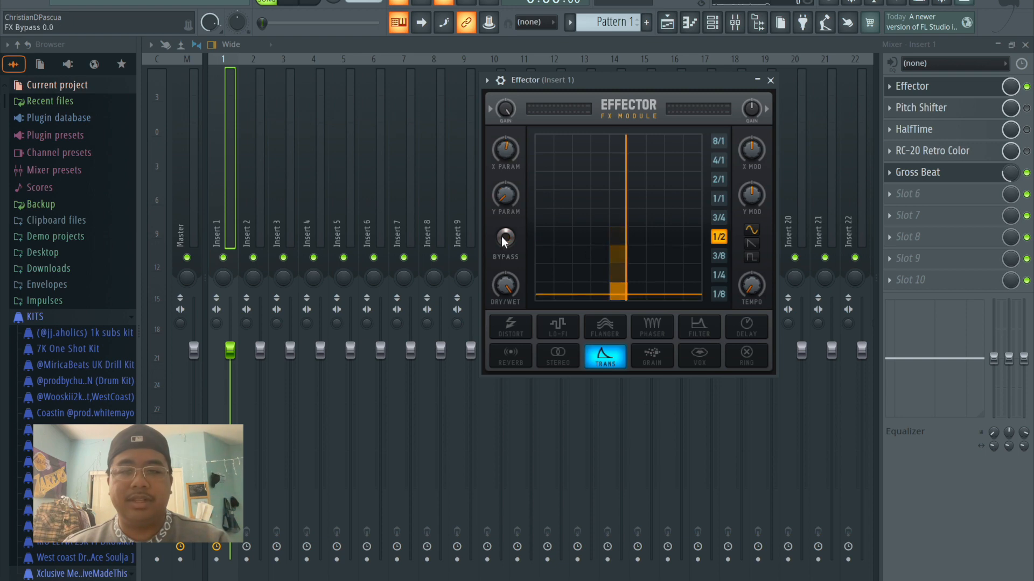
Remove the second Pattern 1 clip from Track 1 in the playlist and return to the mixer.
{"action": "left_click", "coordinate": [667, 23]}
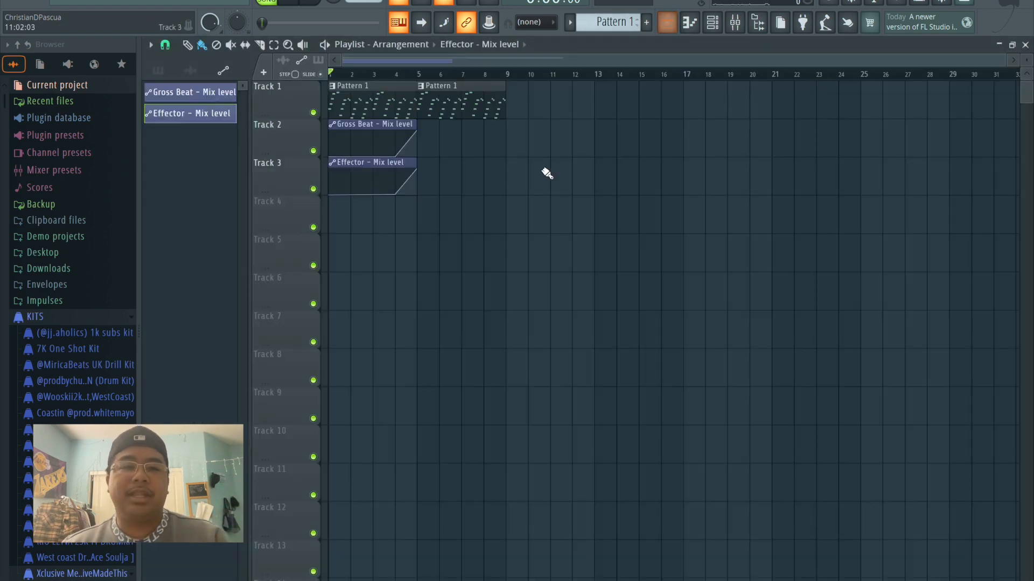
{"action": "scroll", "coordinate": [478, 90], "scroll_direction": "down", "scroll_amount": 3}
{"action": "scroll", "coordinate": [466, 91], "scroll_direction": "up", "scroll_amount": 3}
{"action": "right_click", "coordinate": [370, 98]}
{"action": "left_click_drag", "start_coordinate": [587, 60], "coordinate": [224, 77]}
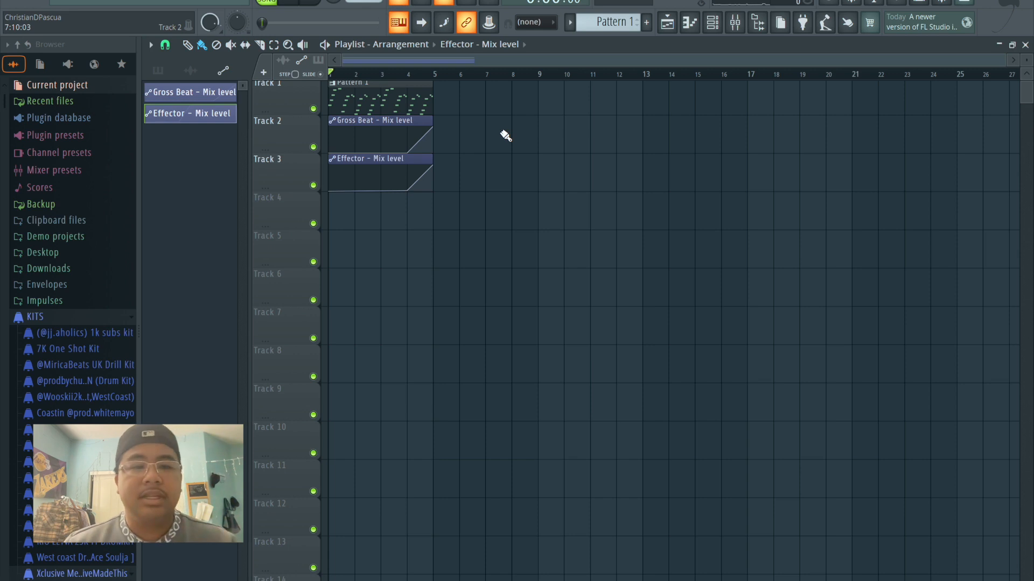
{"action": "scroll", "coordinate": [352, 199], "scroll_direction": "up", "scroll_amount": 6}
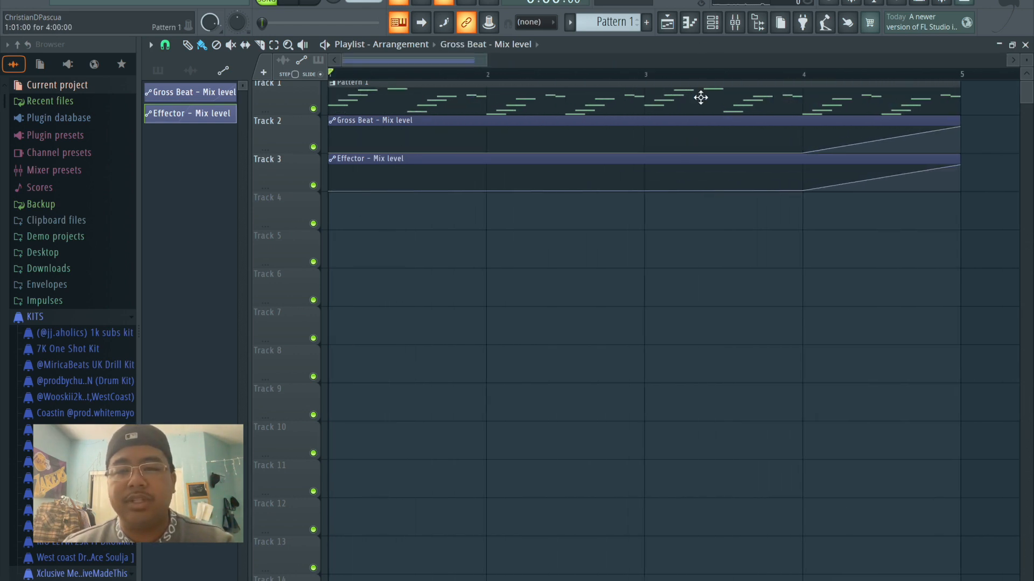
{"action": "left_click", "coordinate": [668, 24]}
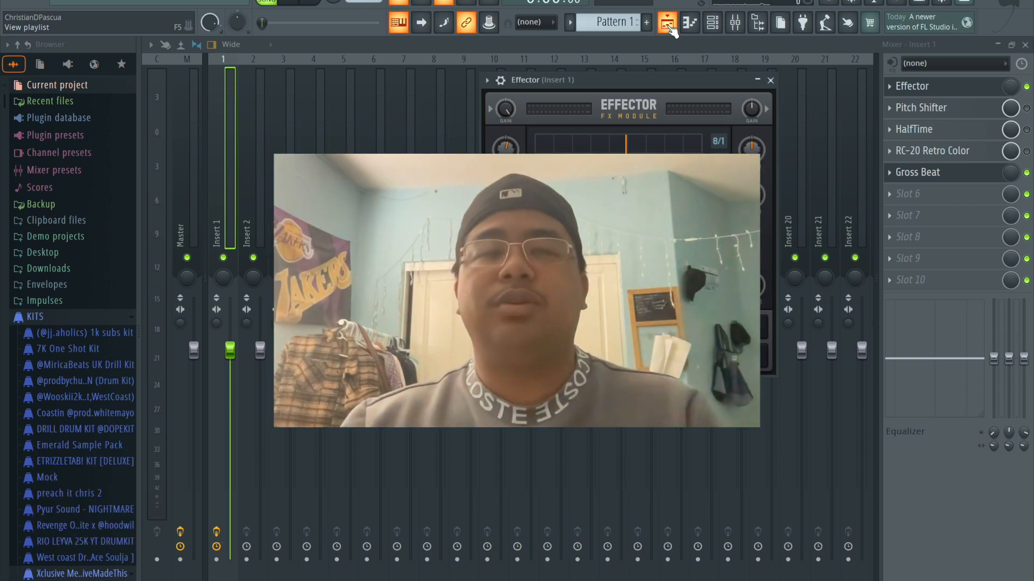